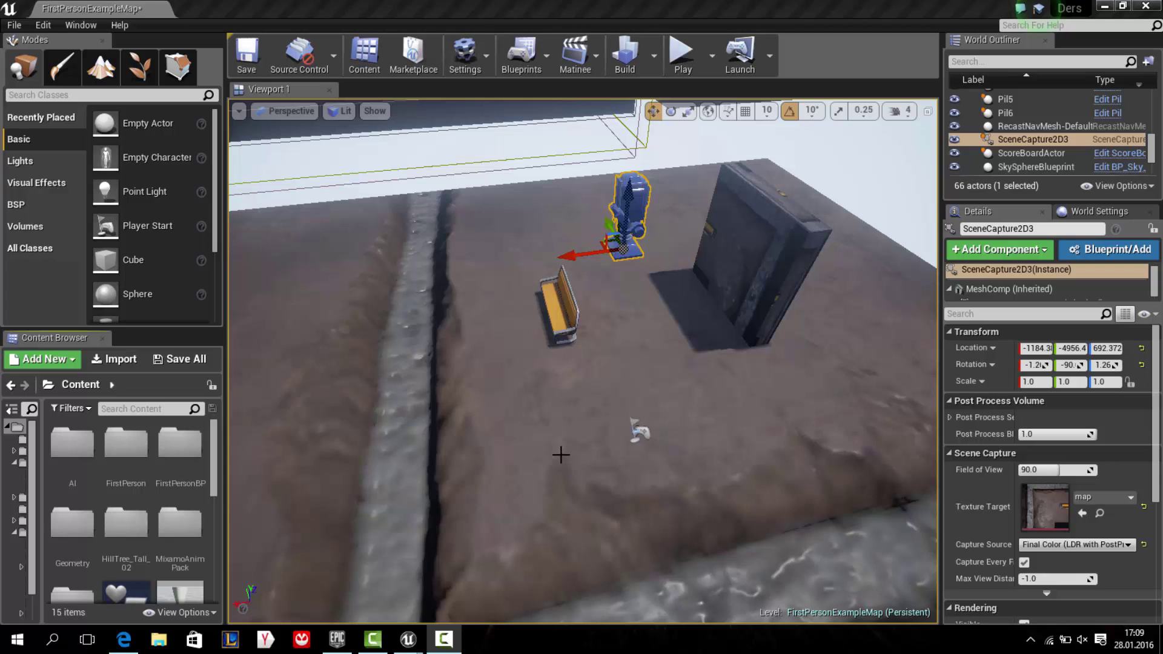
# - Search the placeable classes for 'scene' and place a Scene Capture 2D actor near the bench
pyautogui.moveTo(529, 416)
pyautogui.mouseDown(button='right')
pyautogui.moveTo(529, 339)
pyautogui.moveTo(581, 339)
pyautogui.mouseUp(button='right')
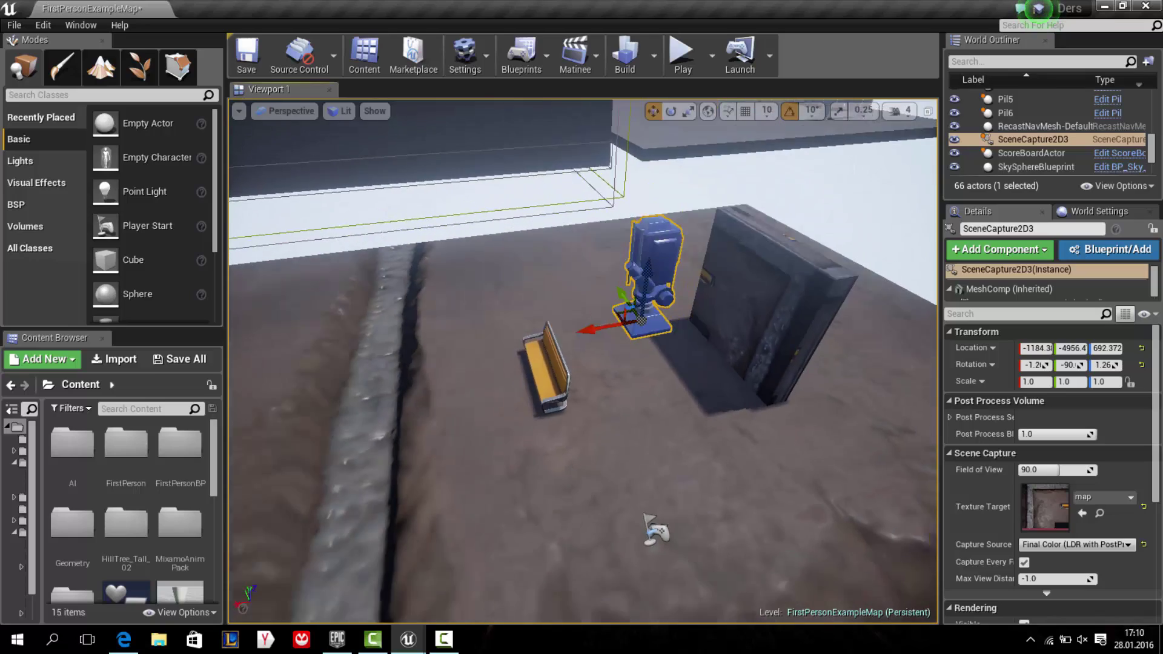
pyautogui.moveTo(581, 339)
pyautogui.mouseDown(button='right')
pyautogui.moveTo(497, 339)
pyautogui.moveTo(760, 359)
pyautogui.mouseUp(button='right')
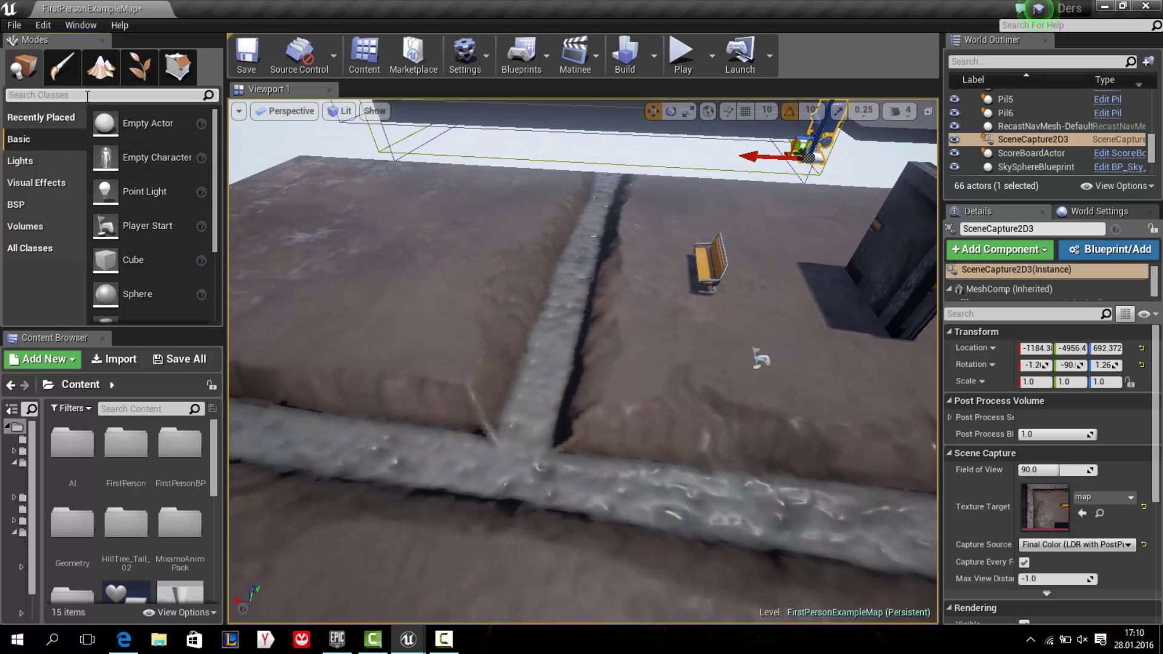
pyautogui.click(95, 96)
pyautogui.write('scene')
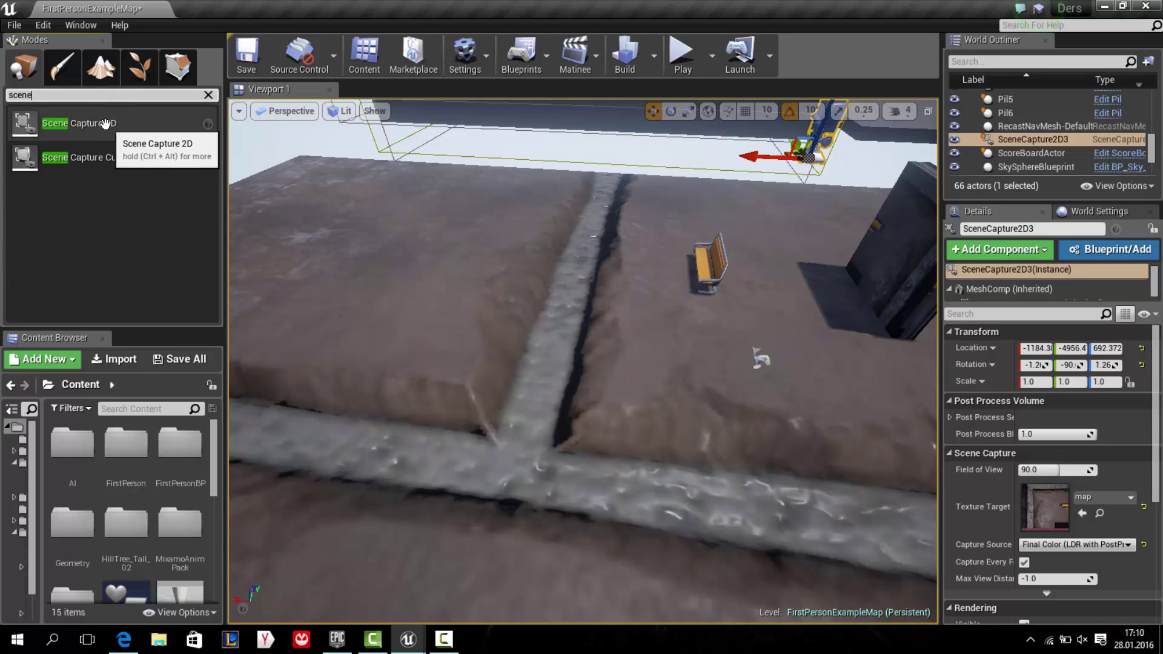
pyautogui.moveTo(121, 123)
pyautogui.mouseDown()
pyautogui.moveTo(439, 241)
pyautogui.moveTo(551, 304)
pyautogui.mouseUp()
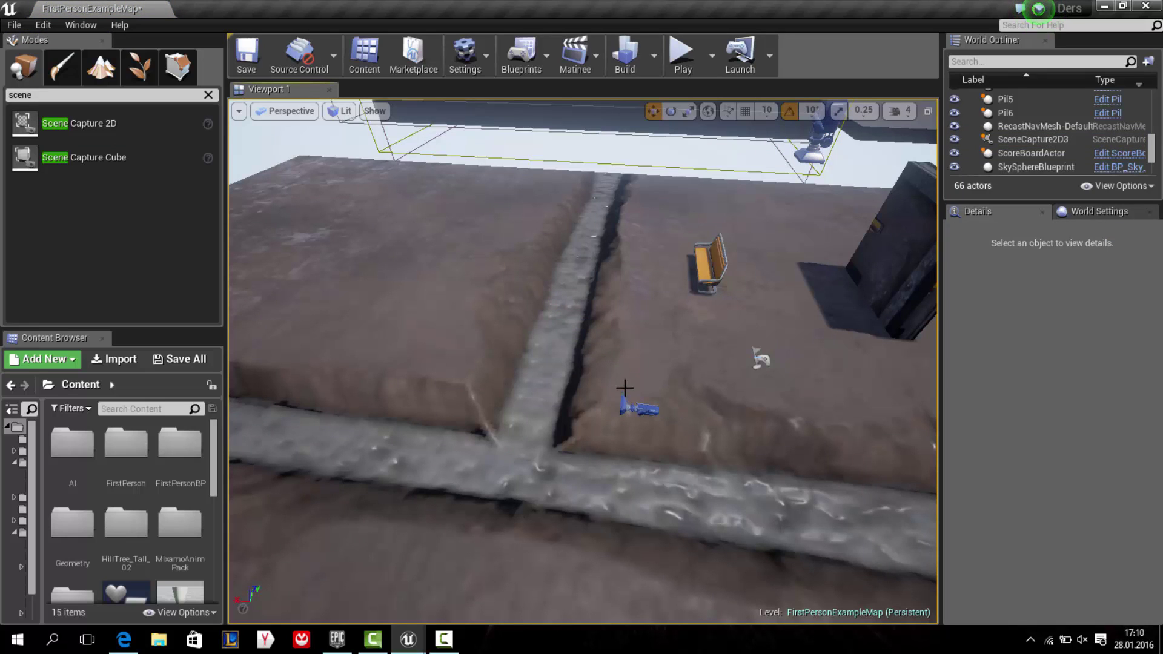
pyautogui.moveTo(624, 388); pyautogui.dragTo(695, 241)
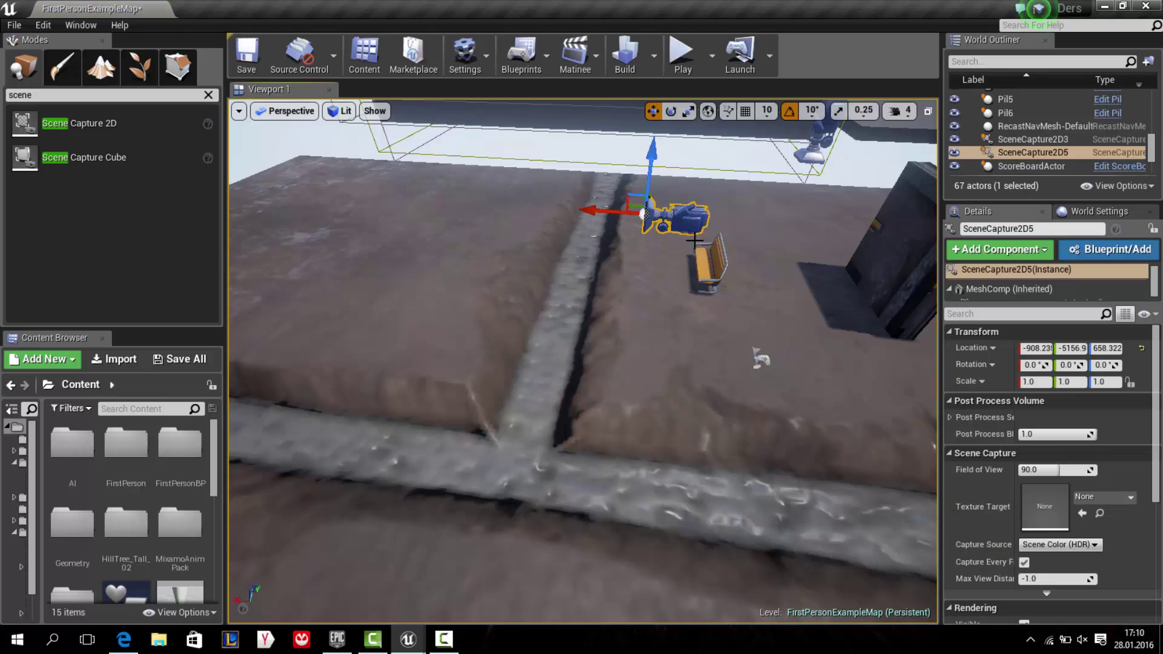
pyautogui.moveTo(694, 241); pyautogui.dragTo(666, 181, button='right')
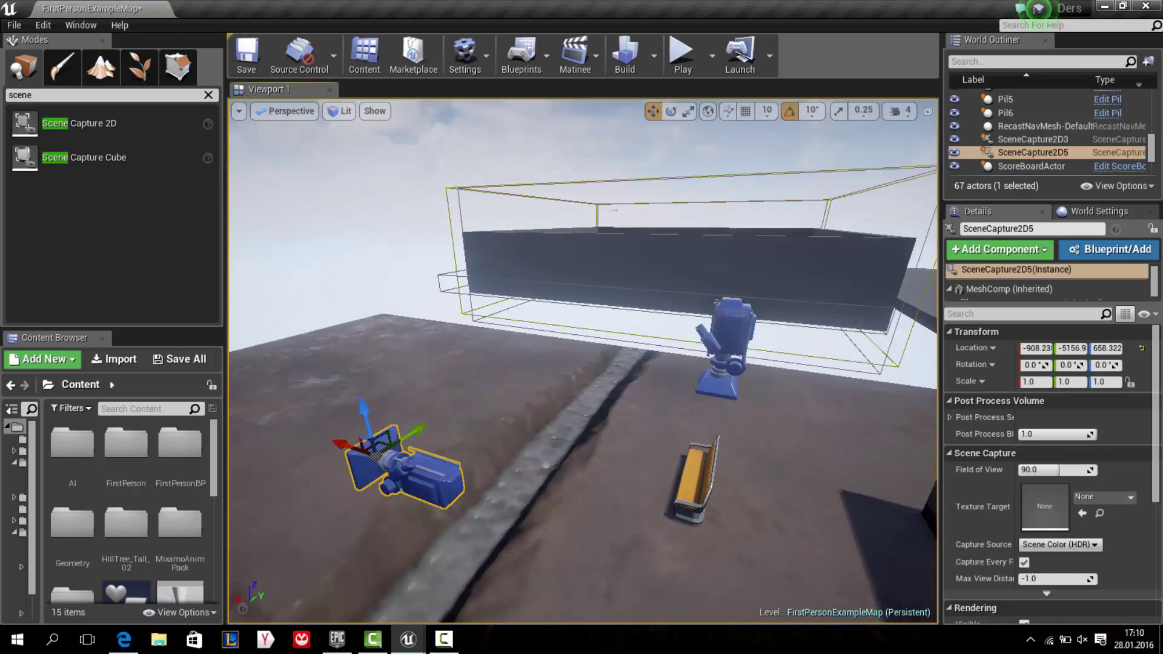
# - Rotate the new capture actor to -90 pitch so it looks straight down
pyautogui.moveTo(693, 410); pyautogui.dragTo(693, 409, button='right')
pyautogui.press('e')
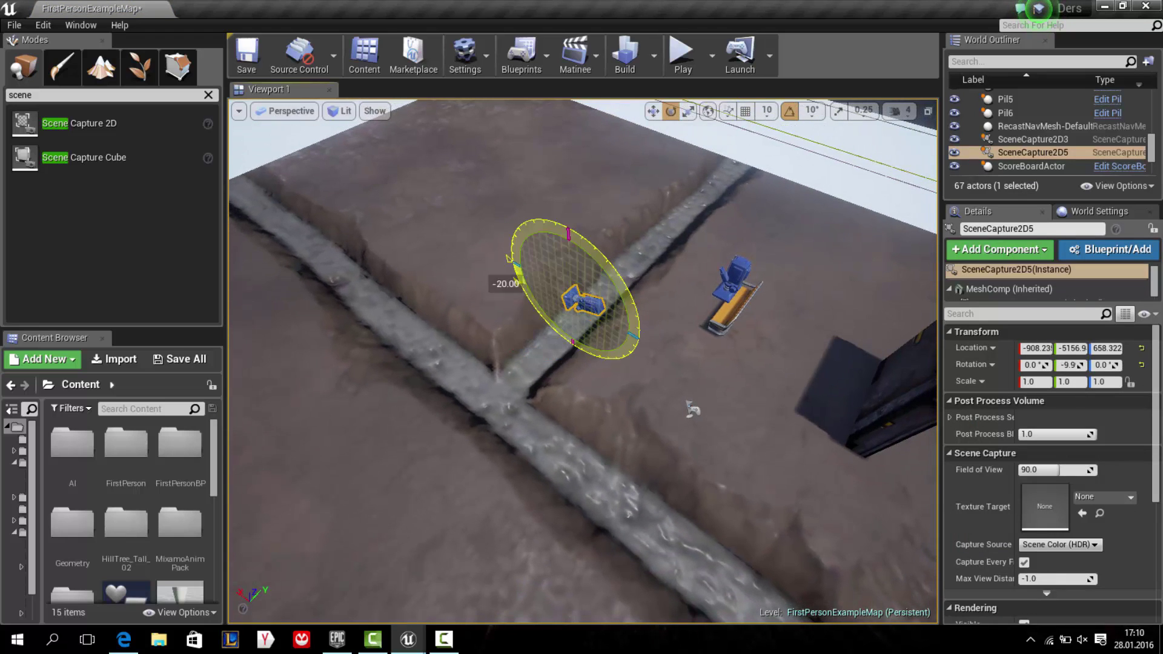
pyautogui.moveTo(558, 367); pyautogui.dragTo(557, 366)
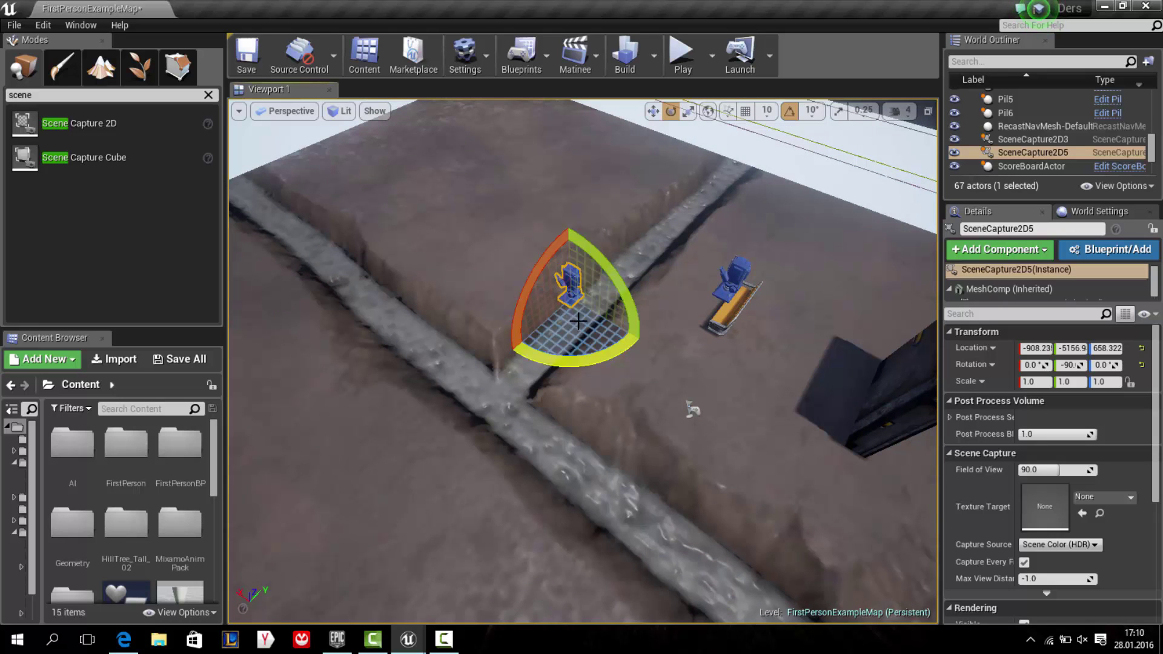
pyautogui.moveTo(779, 339); pyautogui.dragTo(779, 328, button='right')
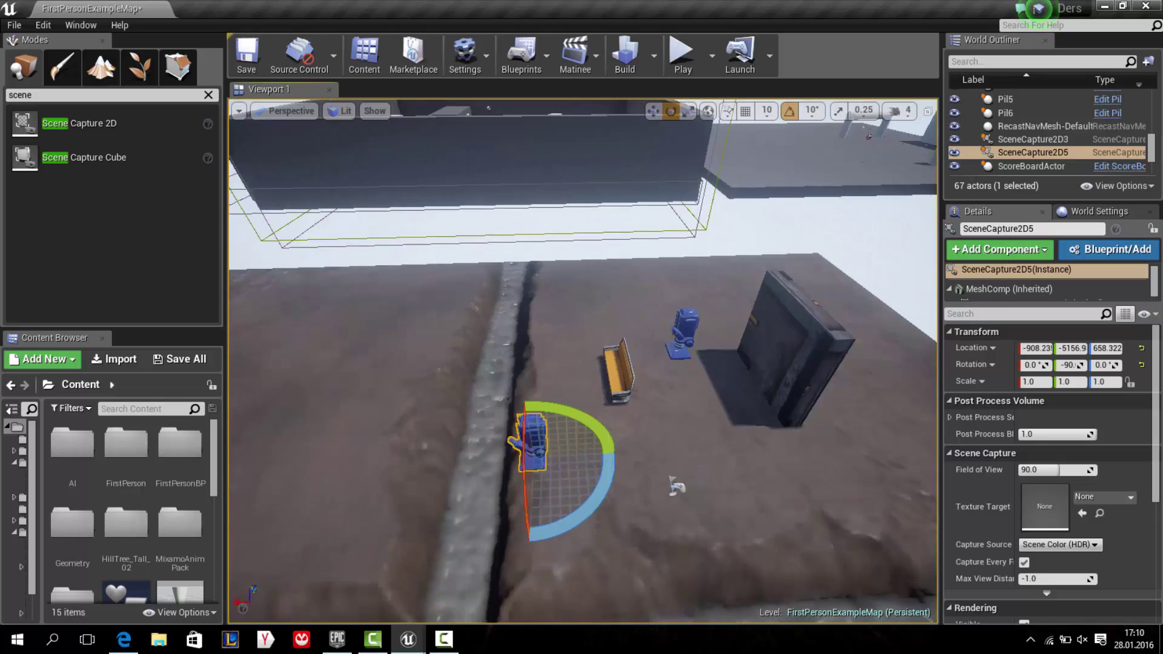
pyautogui.moveTo(647, 384); pyautogui.dragTo(647, 384, button='right')
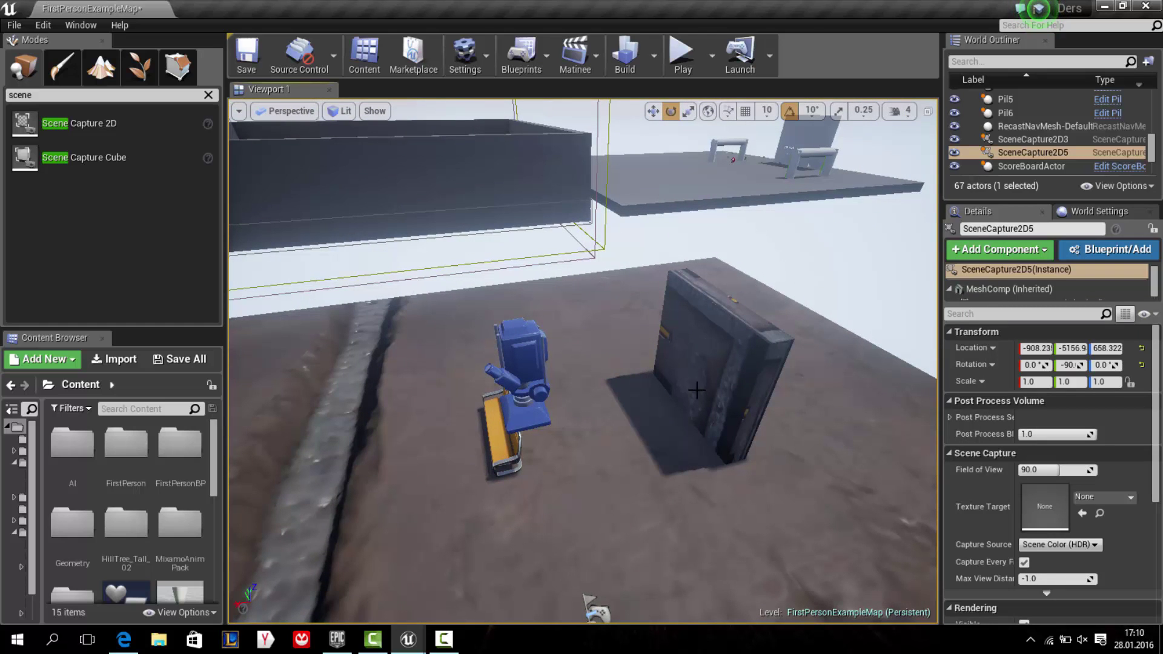
pyautogui.moveTo(597, 460); pyautogui.dragTo(615, 455, button='right')
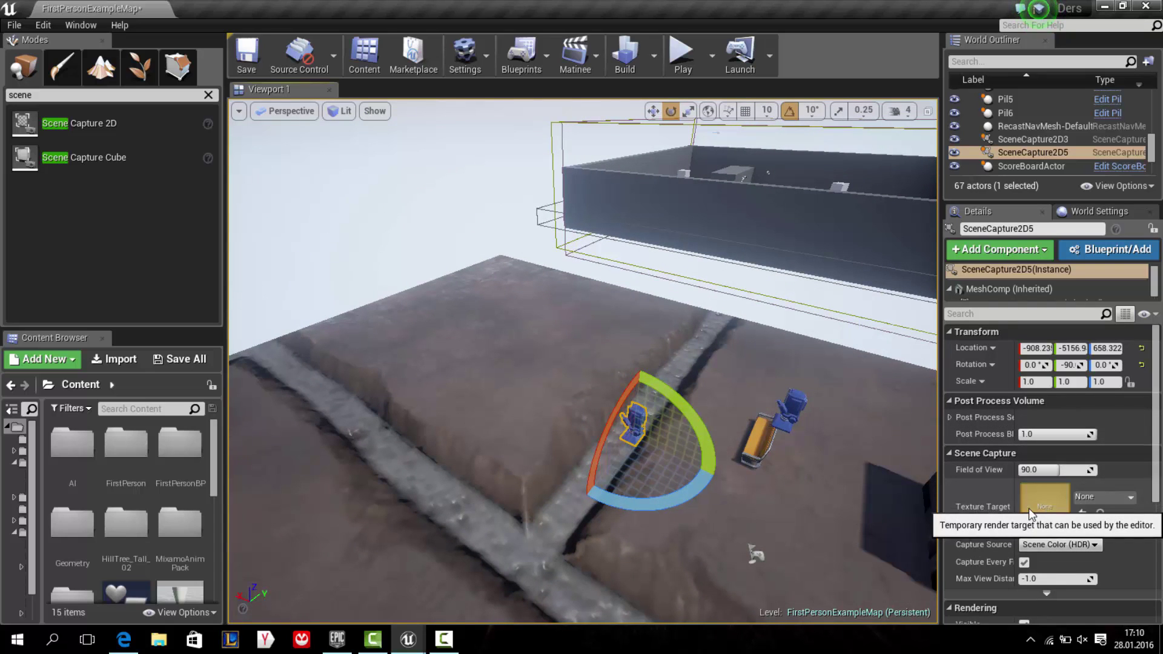
# - Assign SceneCapture2D5 a new Render Target texture target named 'Minimap'
pyautogui.click(1093, 497)
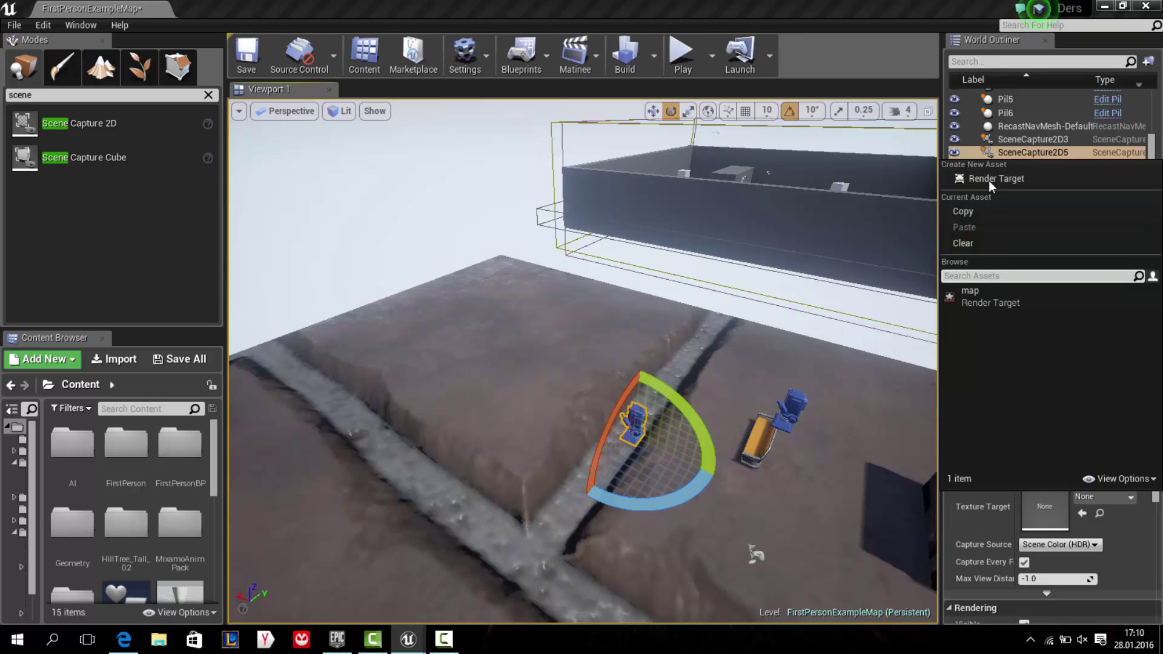
pyautogui.click(991, 179)
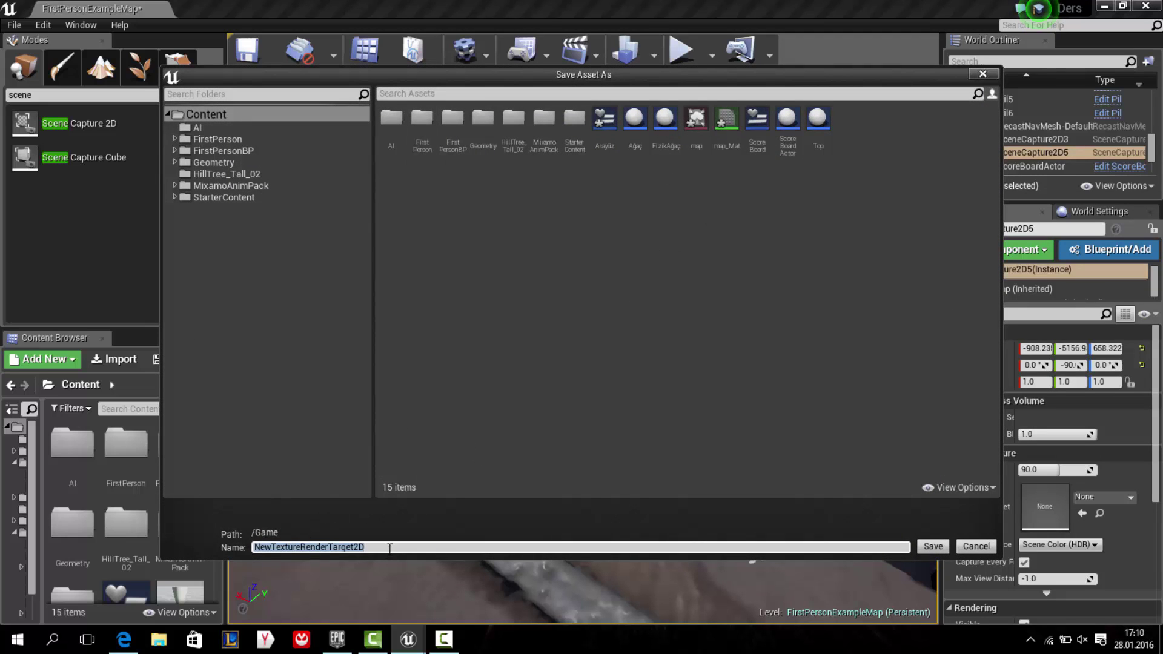
pyautogui.write('Minimap')
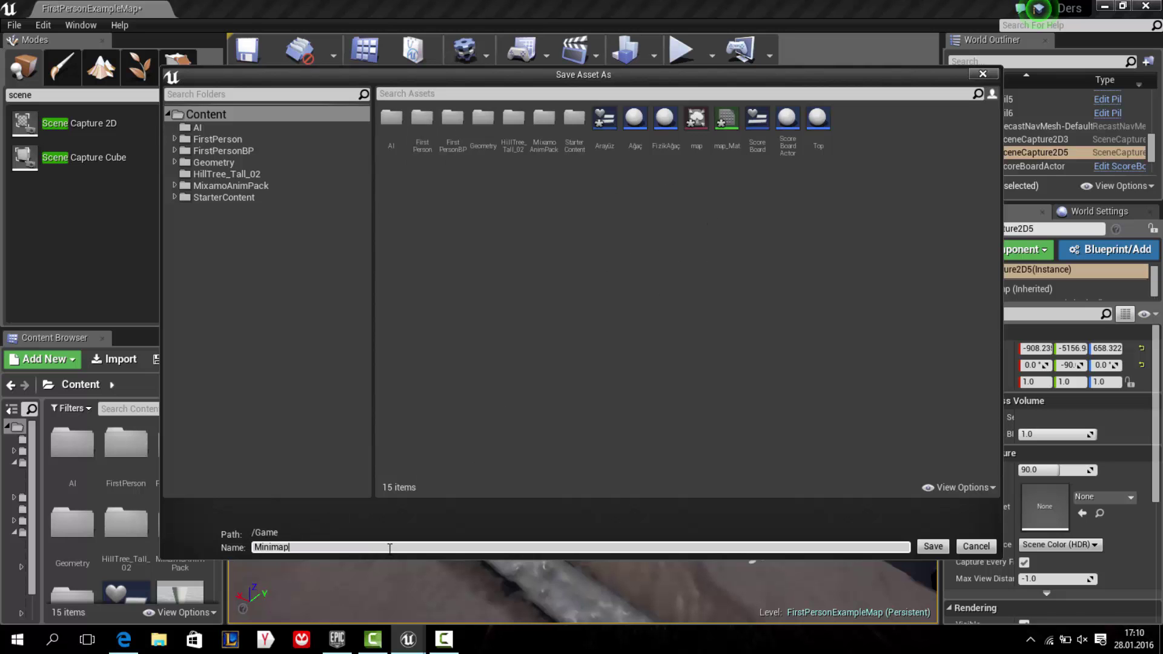
pyautogui.press('Return')
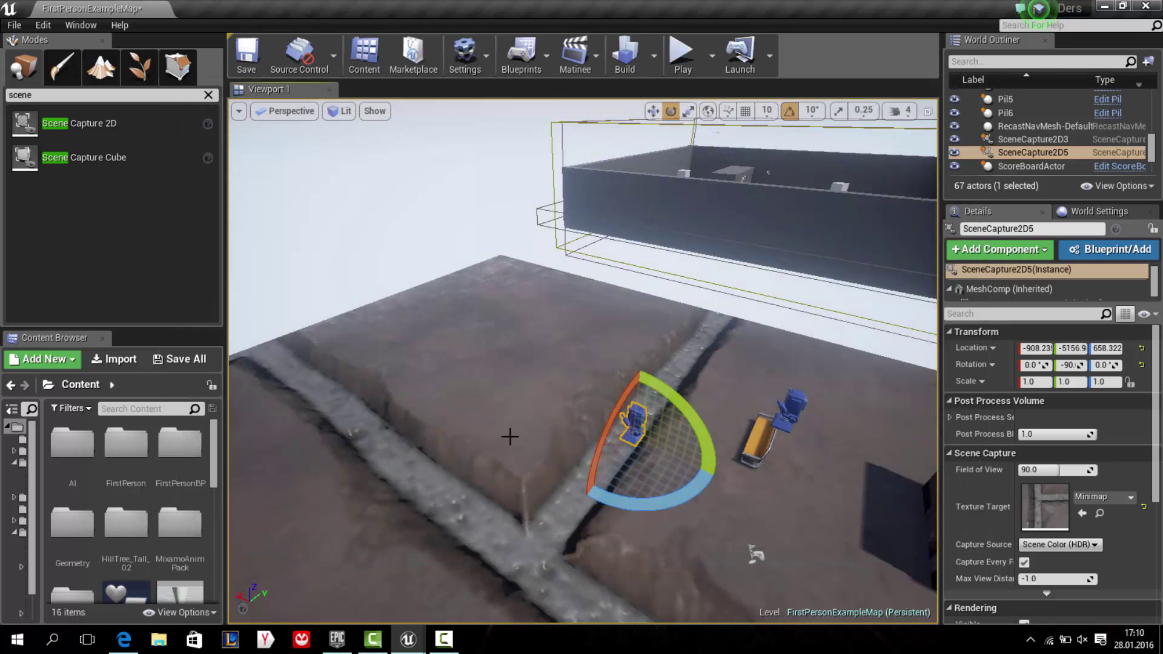
pyautogui.moveTo(510, 436); pyautogui.dragTo(503, 390)
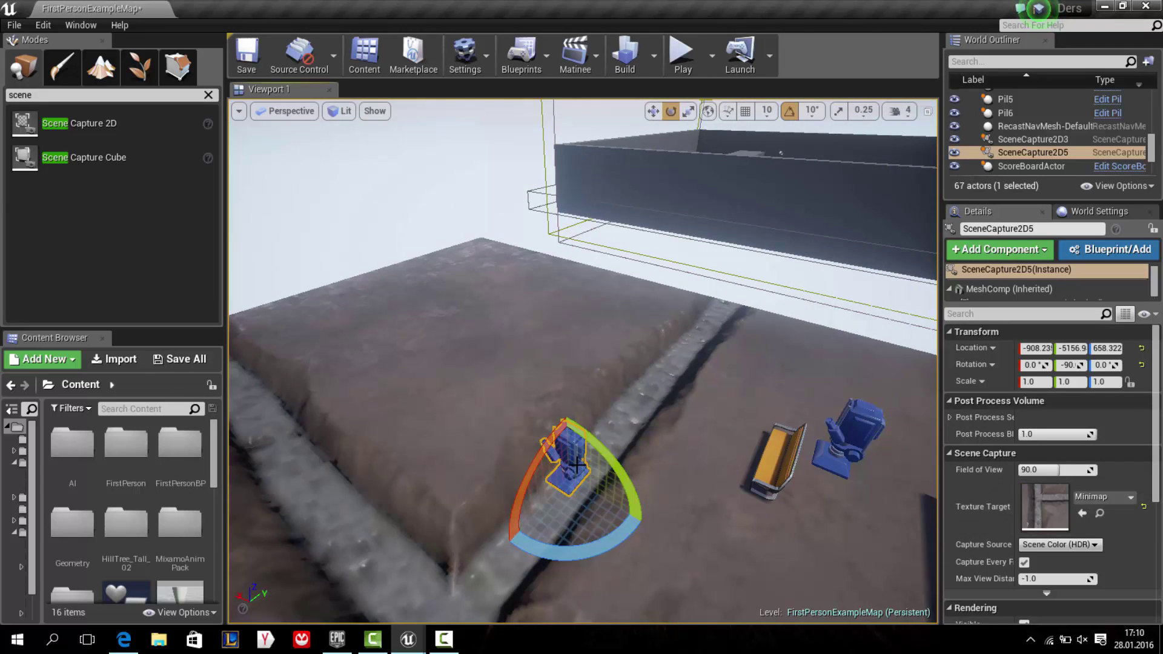
pyautogui.moveTo(577, 465); pyautogui.dragTo(566, 441)
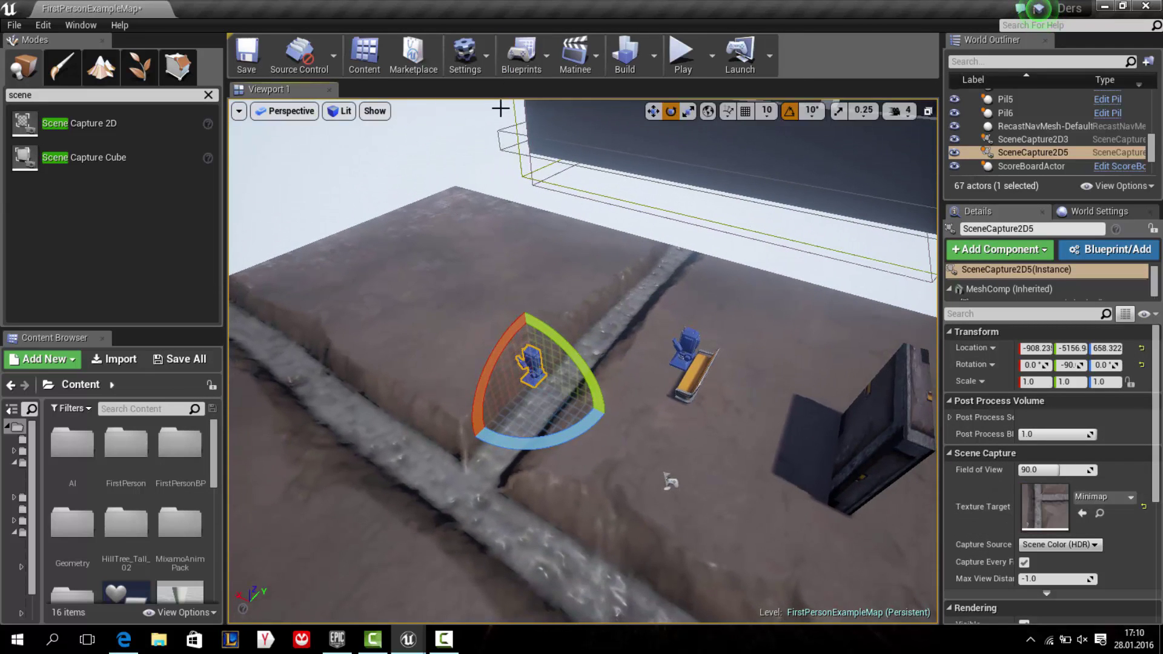
pyautogui.click(513, 74)
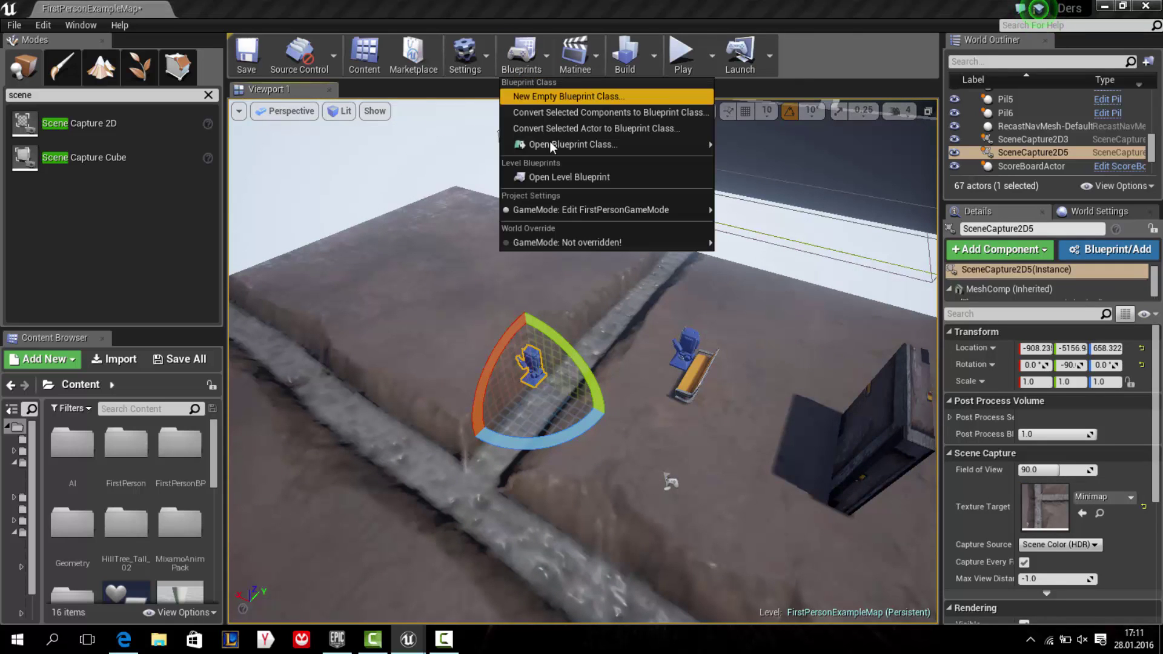
# - Open the Level Blueprint, reposition Event BeginPlay and break its existing execution link
pyautogui.click(573, 177)
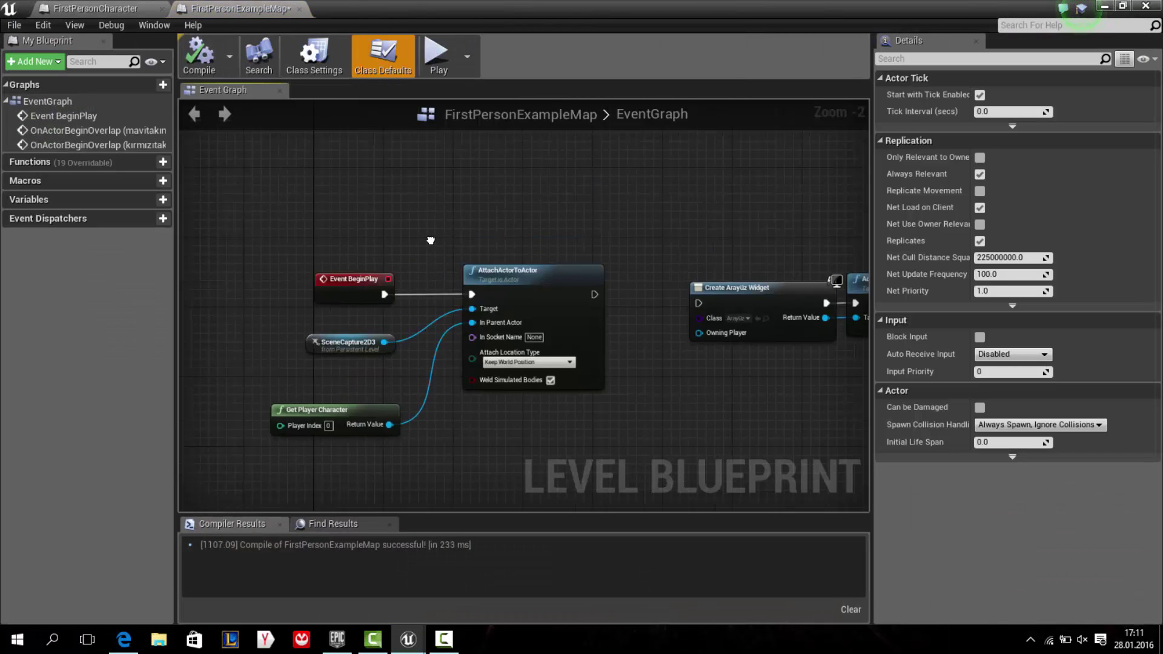
pyautogui.moveTo(483, 389); pyautogui.dragTo(481, 406, button='right')
pyautogui.moveTo(412, 445); pyautogui.dragTo(376, 285)
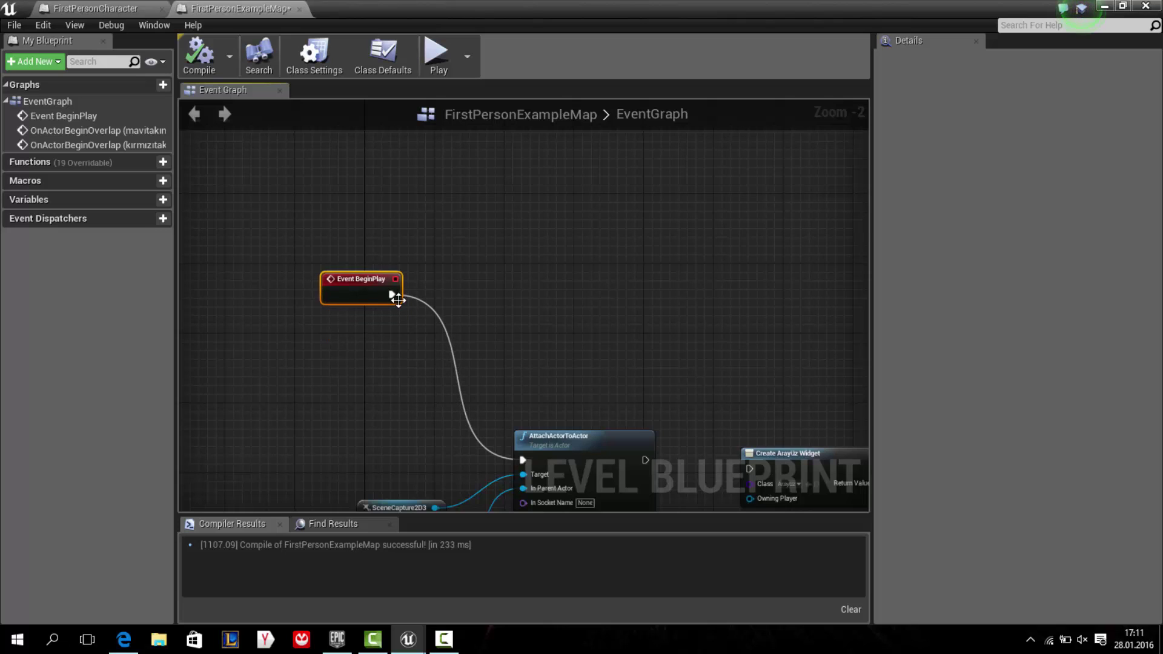
pyautogui.rightClick(394, 297)
pyautogui.click(418, 311)
pyautogui.moveTo(410, 299); pyautogui.dragTo(352, 353, button='right')
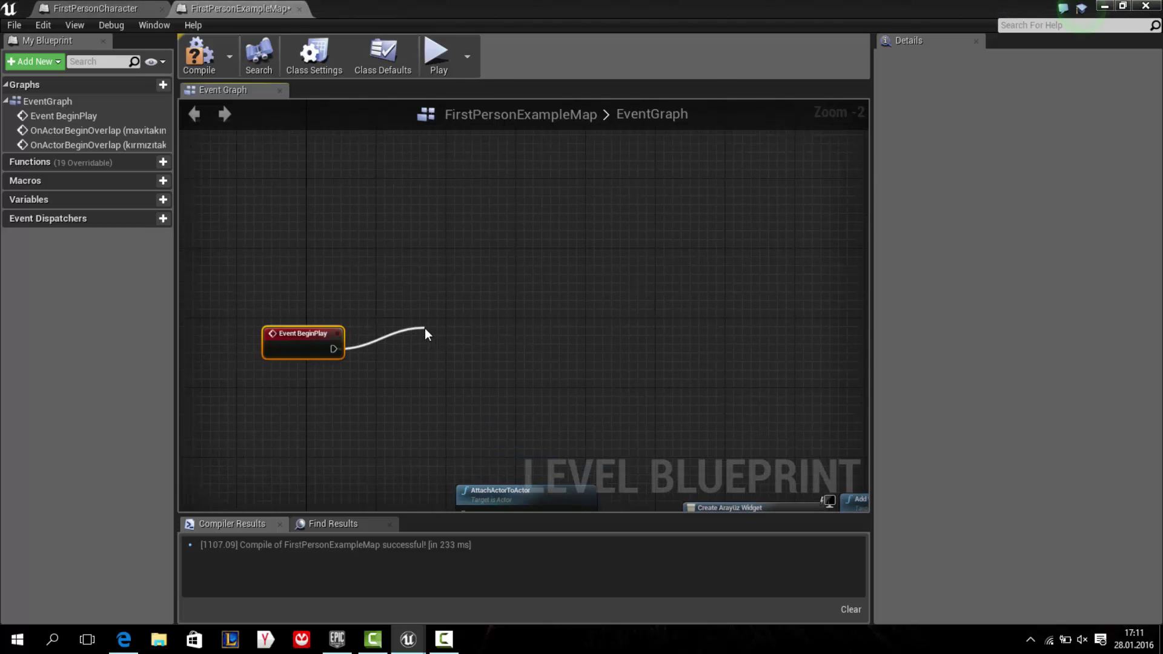
# - Add an AttachActorToActor node wired from Event BeginPlay's execution pin
pyautogui.moveTo(334, 349); pyautogui.dragTo(424, 328)
pyautogui.write('attachto')
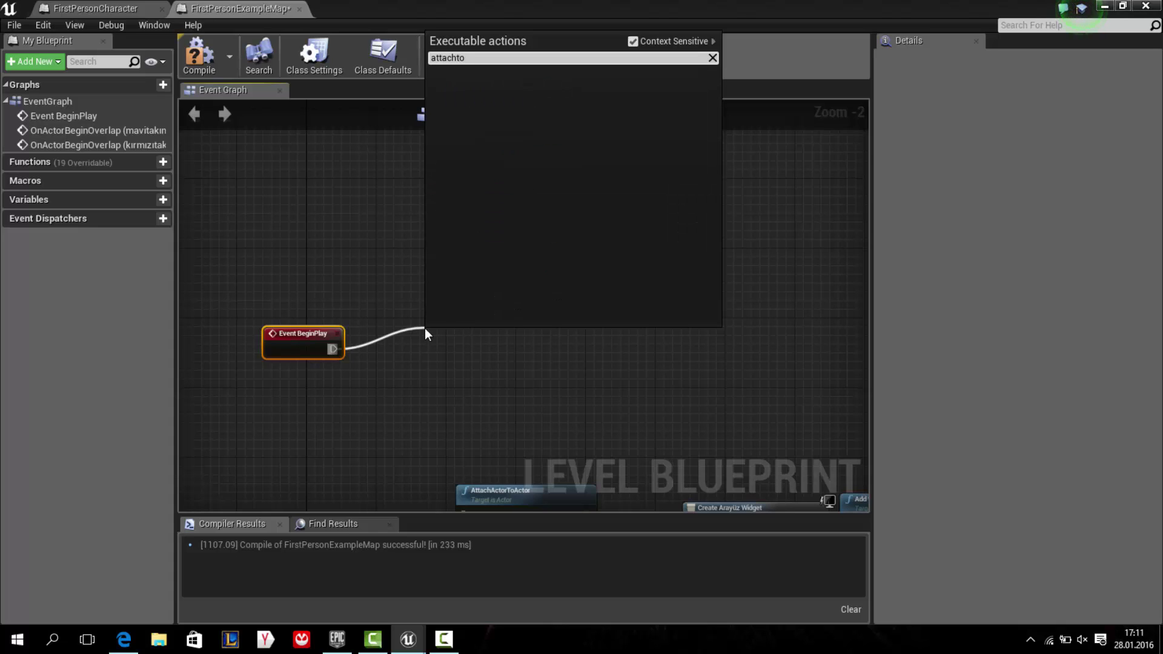
pyautogui.click(632, 41)
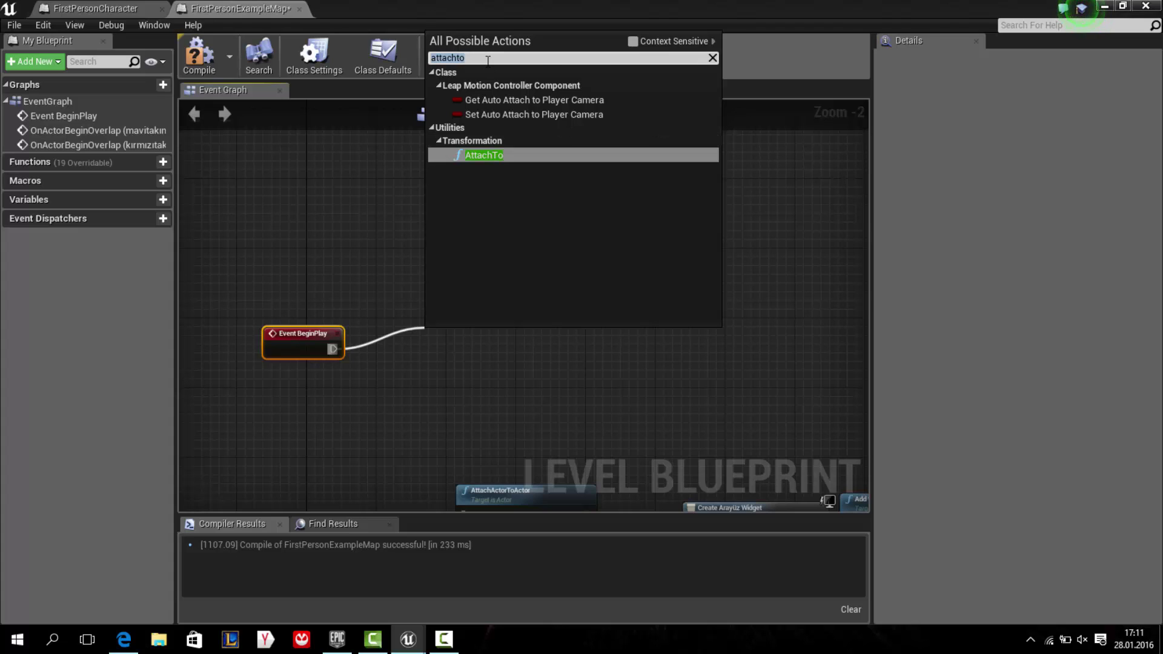
pyautogui.press('BackSpace')
pyautogui.press('BackSpace')
pyautogui.write('ac')
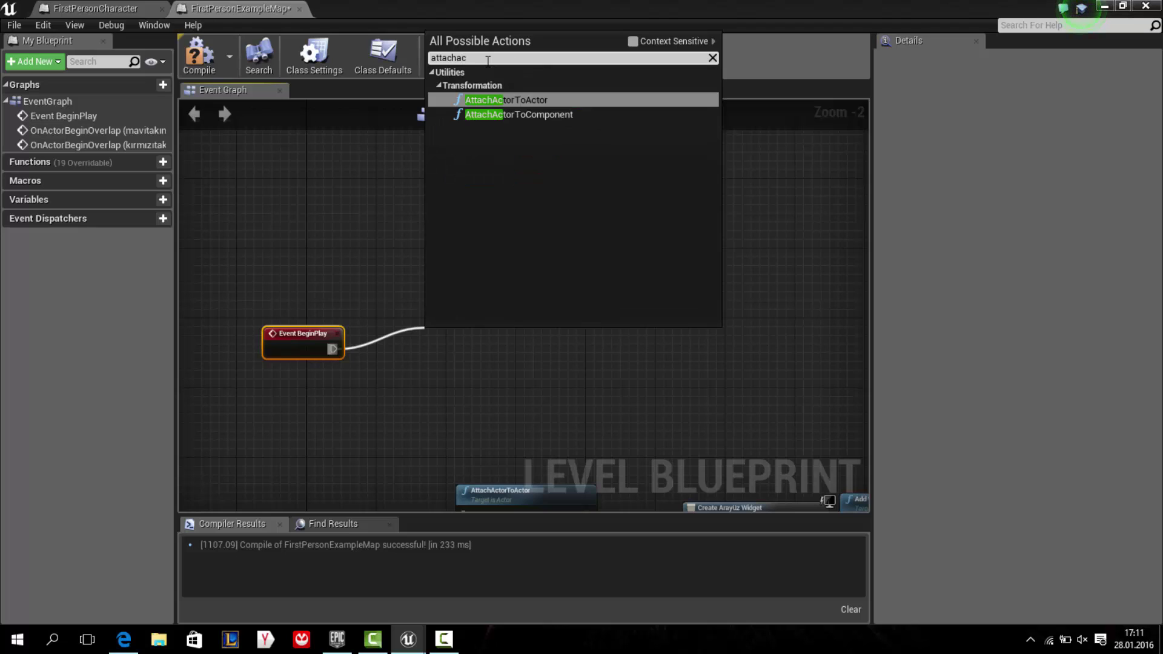
pyautogui.click(500, 100)
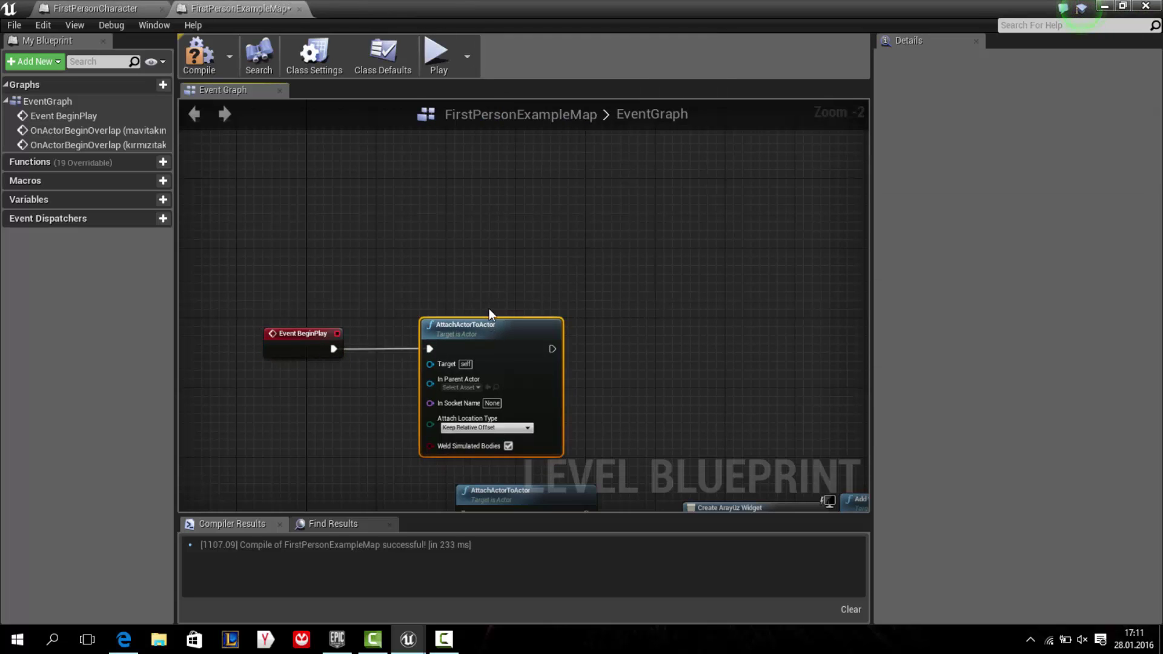
pyautogui.moveTo(500, 286); pyautogui.dragTo(514, 224, button='right')
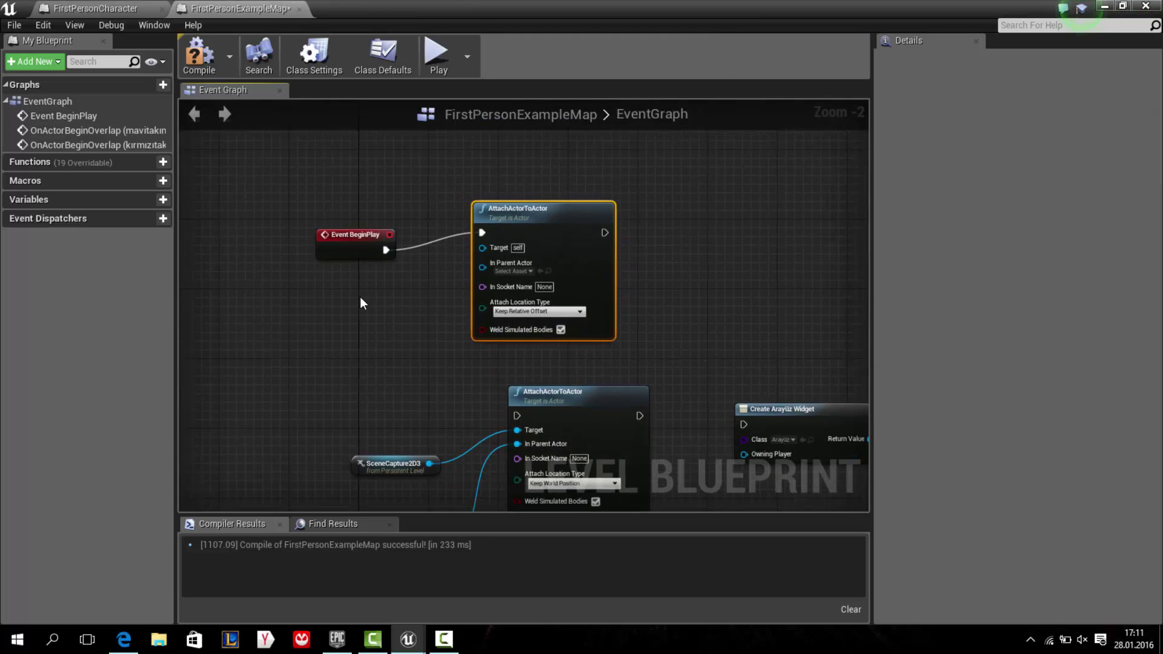
# - Add a SceneCapture2D5 reference and connect it as the attach node's Target
pyautogui.rightClick(316, 289)
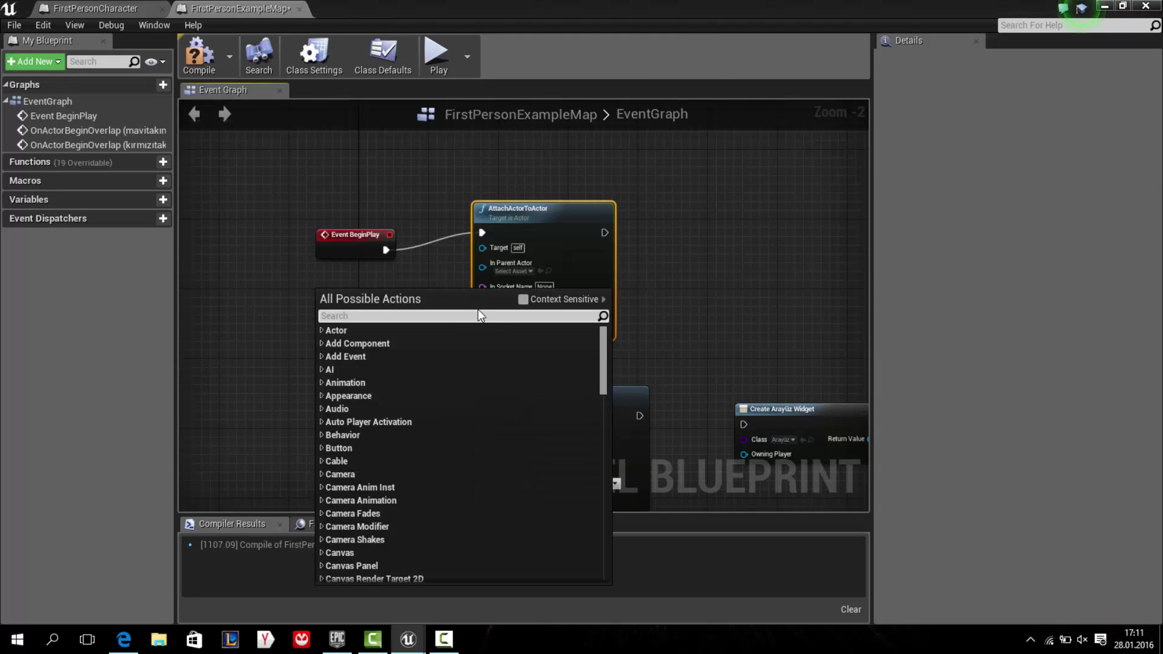
pyautogui.click(522, 299)
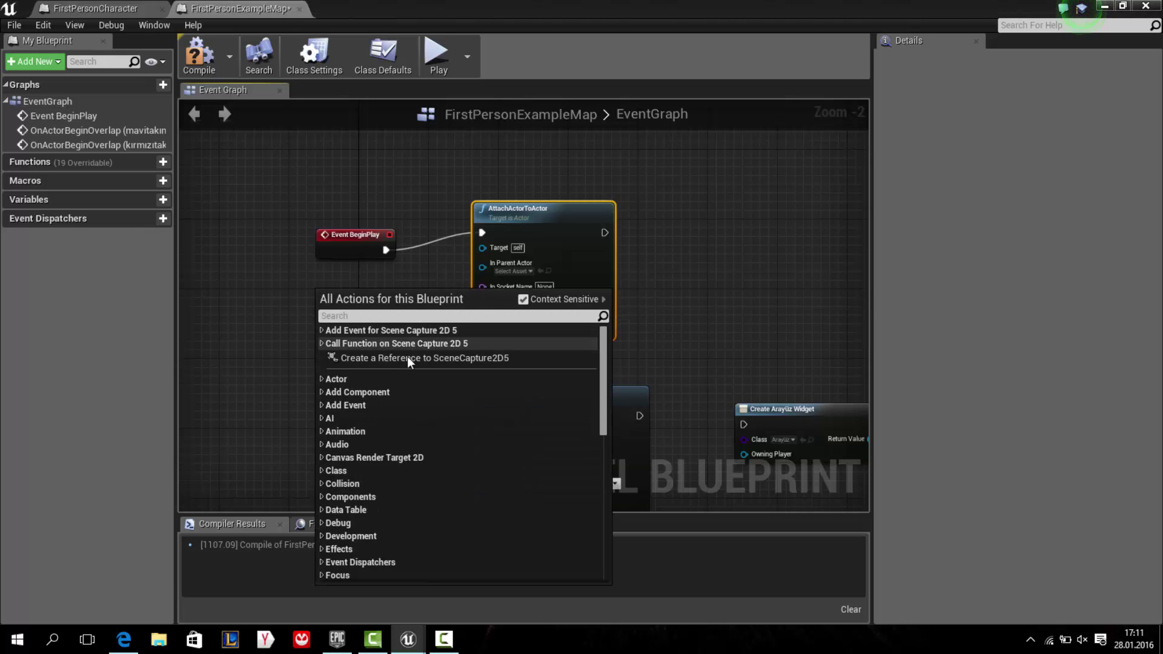
pyautogui.click(445, 357)
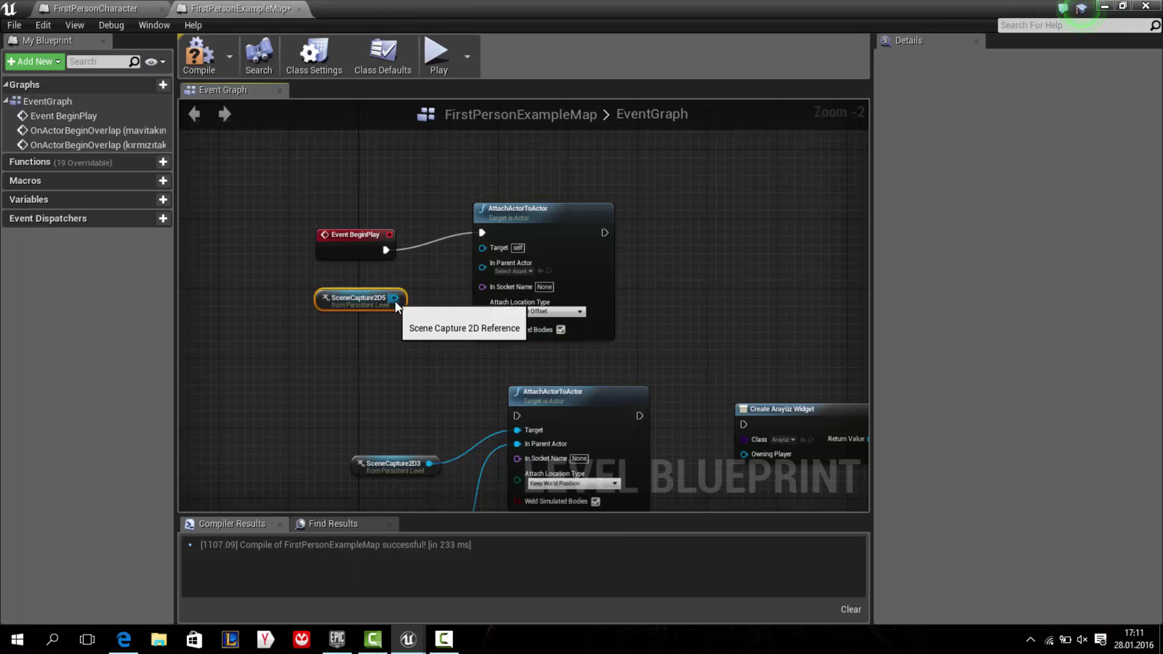
pyautogui.moveTo(394, 298); pyautogui.dragTo(494, 249)
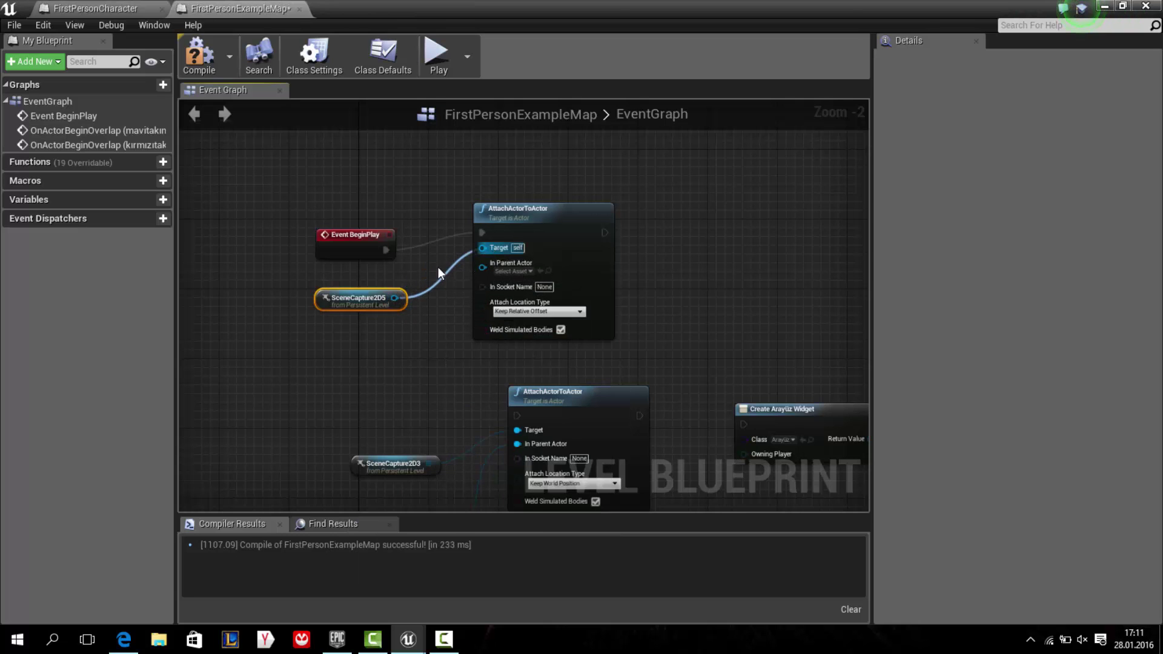
pyautogui.moveTo(408, 305); pyautogui.dragTo(381, 279)
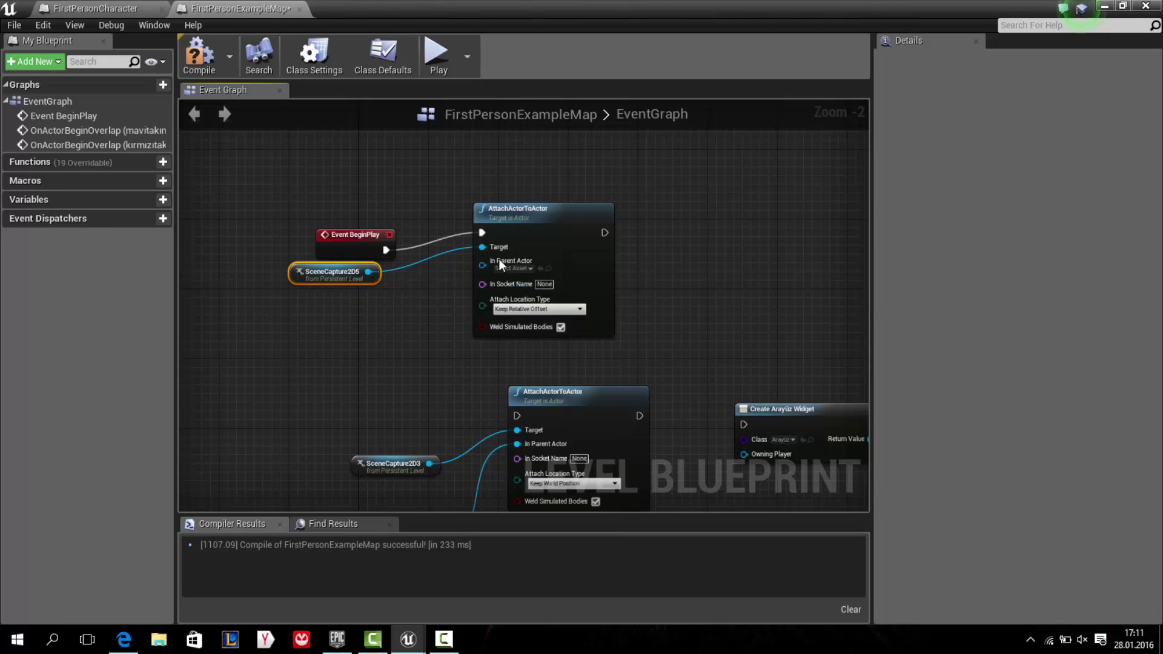
# - Connect a Get Player Character node to the In Parent Actor input
pyautogui.moveTo(483, 265); pyautogui.dragTo(344, 340)
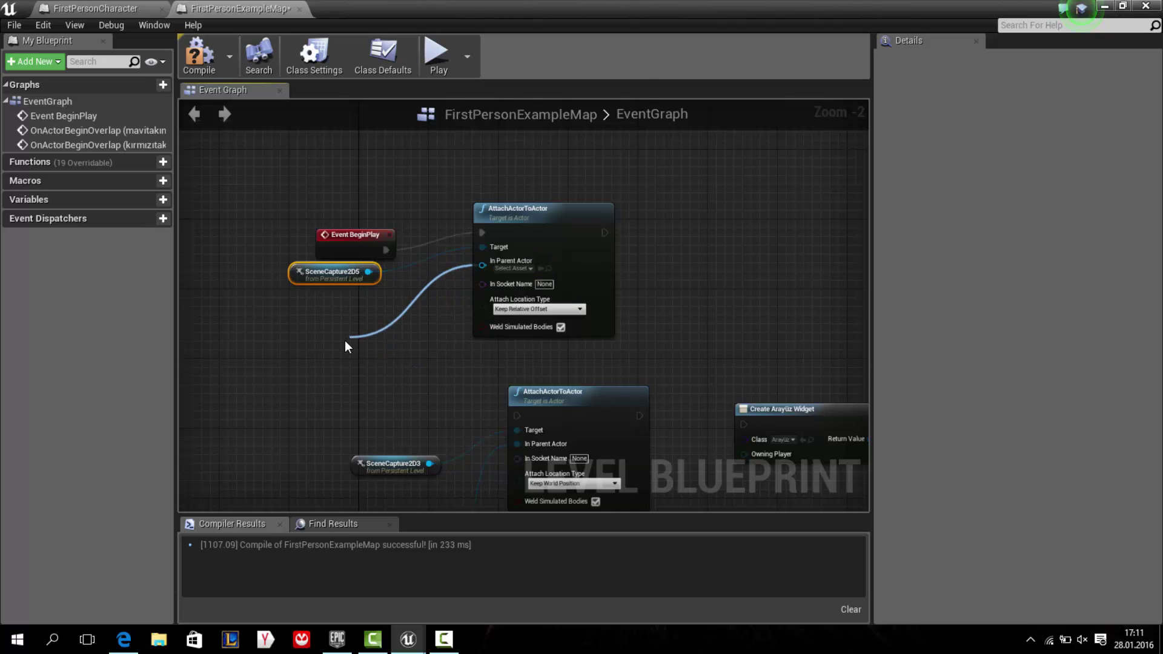
pyautogui.write('getplayerchar')
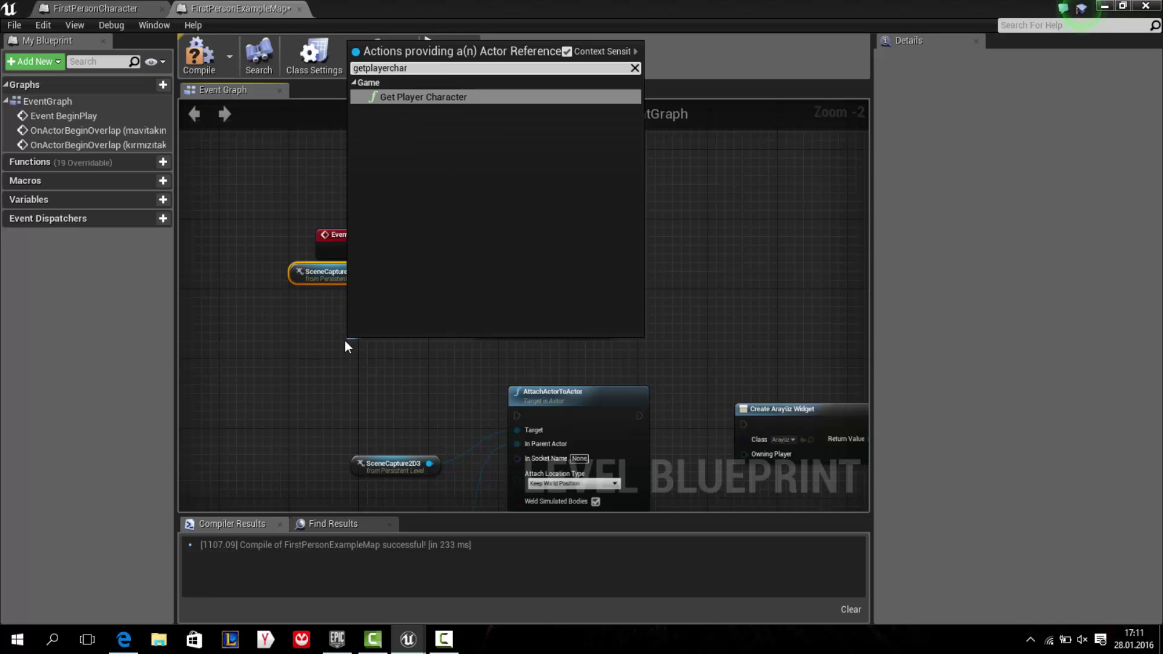
pyautogui.write('qa')
pyautogui.press('BackSpace')
pyautogui.press('BackSpace')
pyautogui.press('Return')
pyautogui.moveTo(397, 354); pyautogui.dragTo(283, 319)
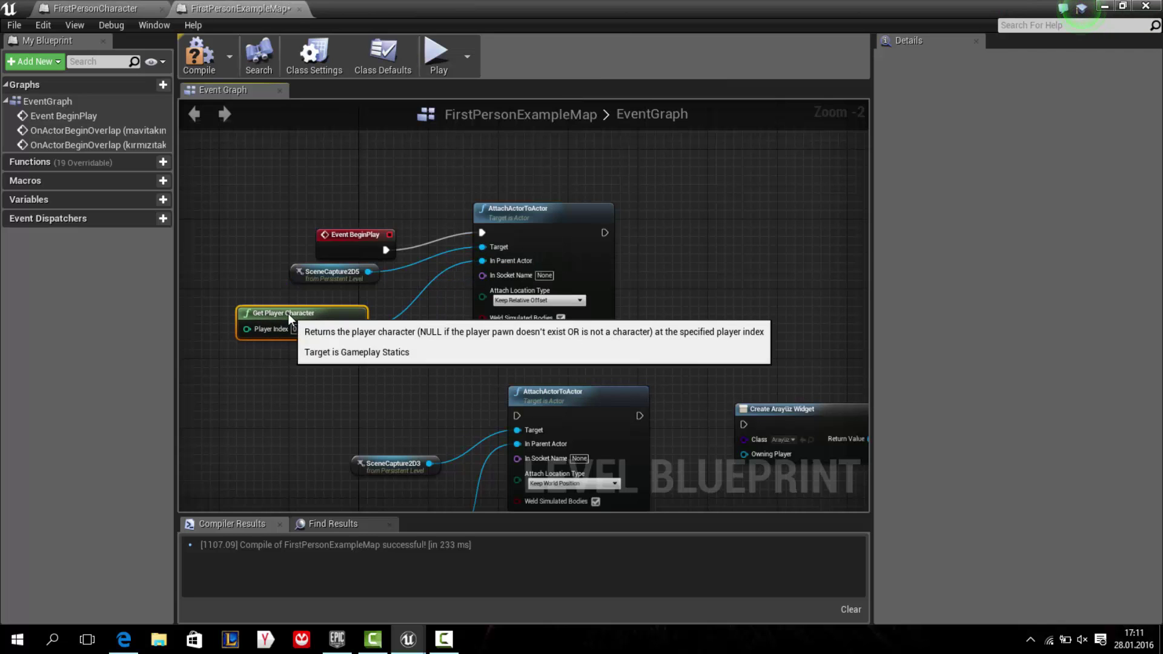
# - Set the attach location rule to Keep World Position and compile the level blueprint
pyautogui.click(533, 301)
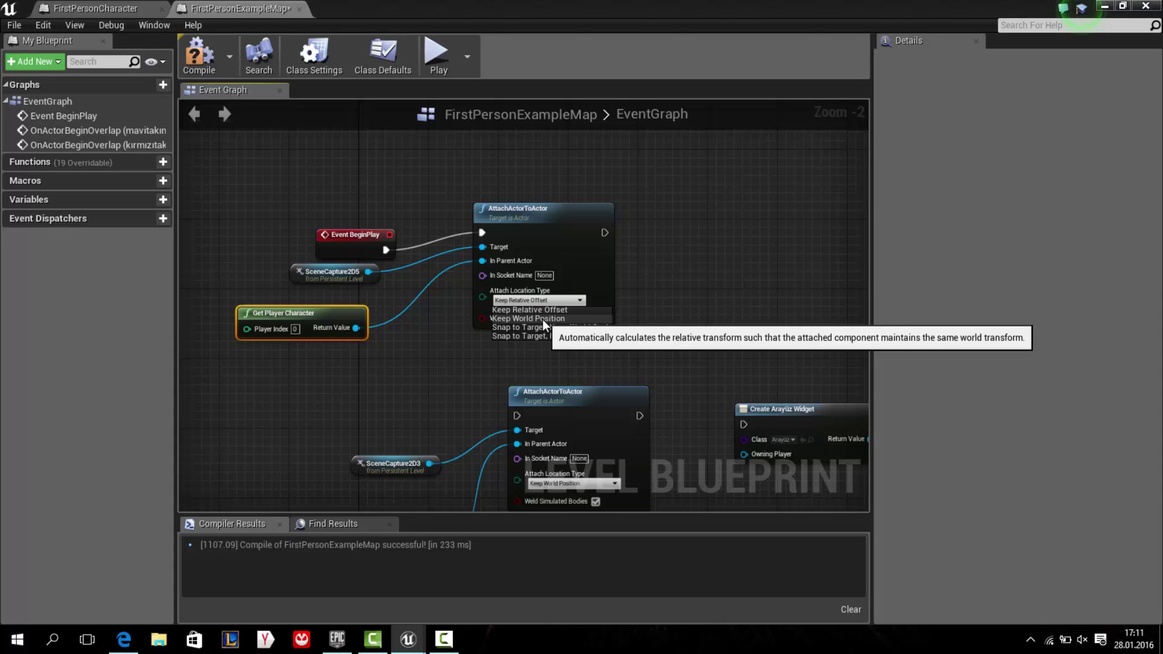
pyautogui.click(543, 319)
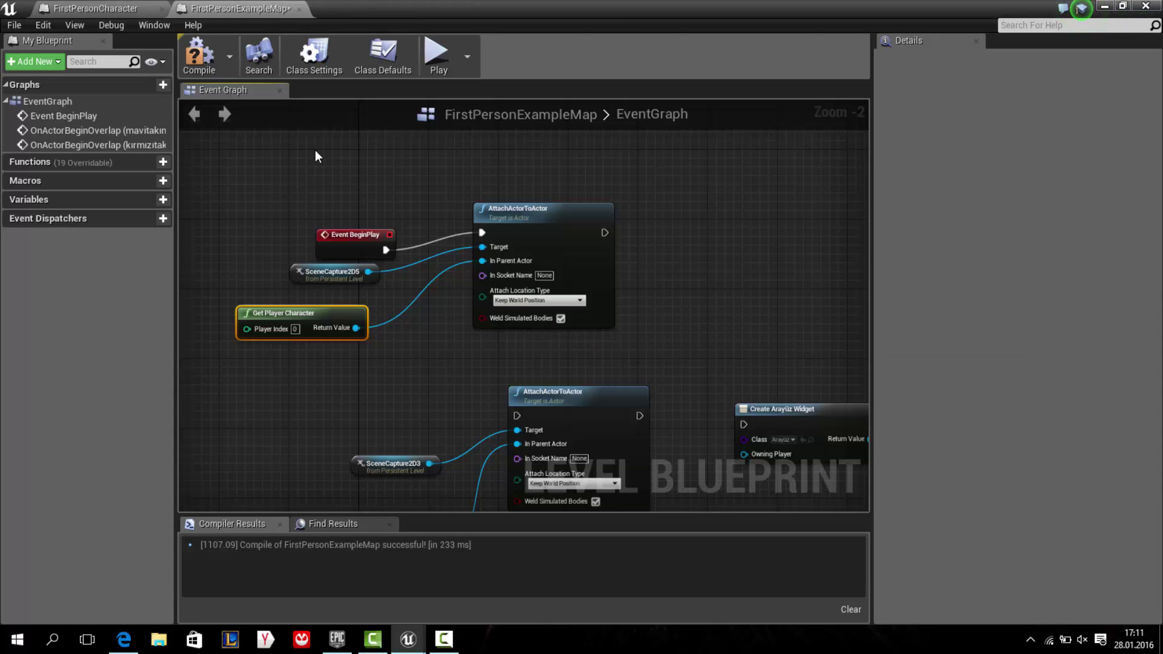
pyautogui.click(214, 71)
pyautogui.moveTo(437, 142); pyautogui.dragTo(379, 188, button='right')
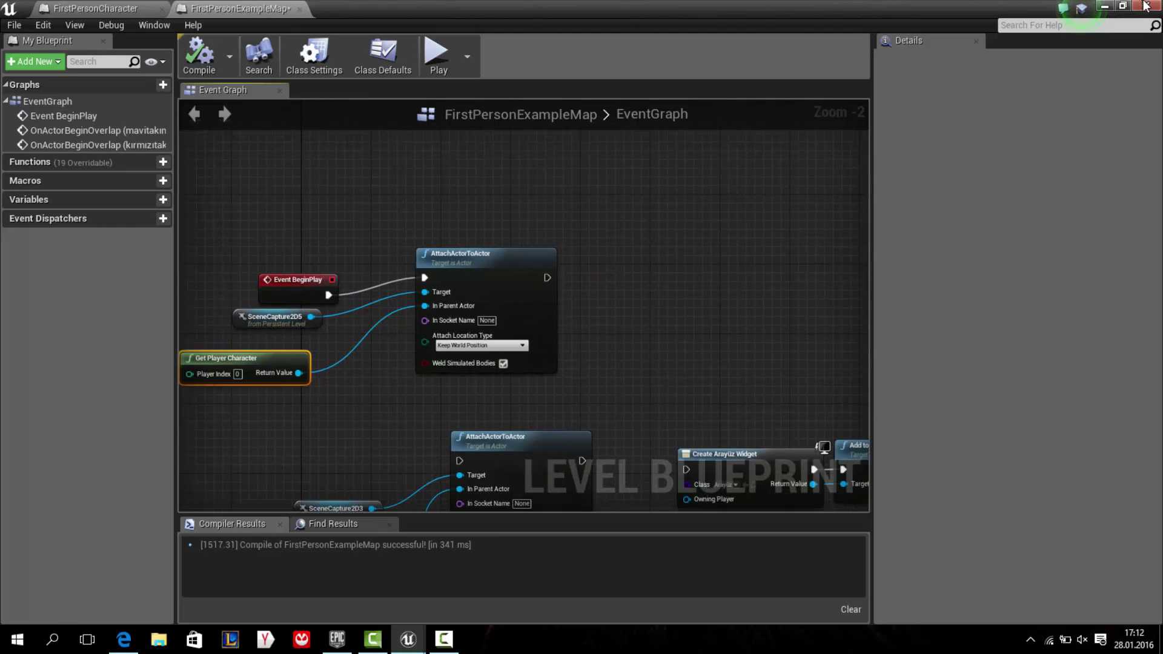
# - Close the Level Blueprint and select SceneCapture2D3, cancelling its deletion
pyautogui.click(1099, 10)
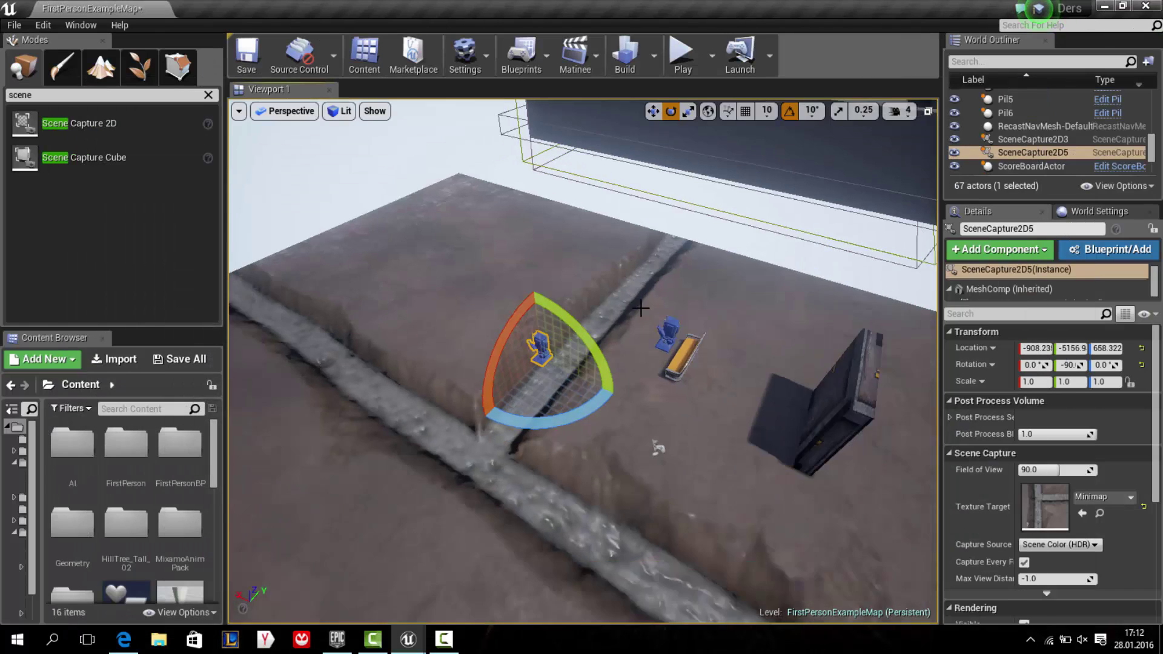
pyautogui.click(661, 332)
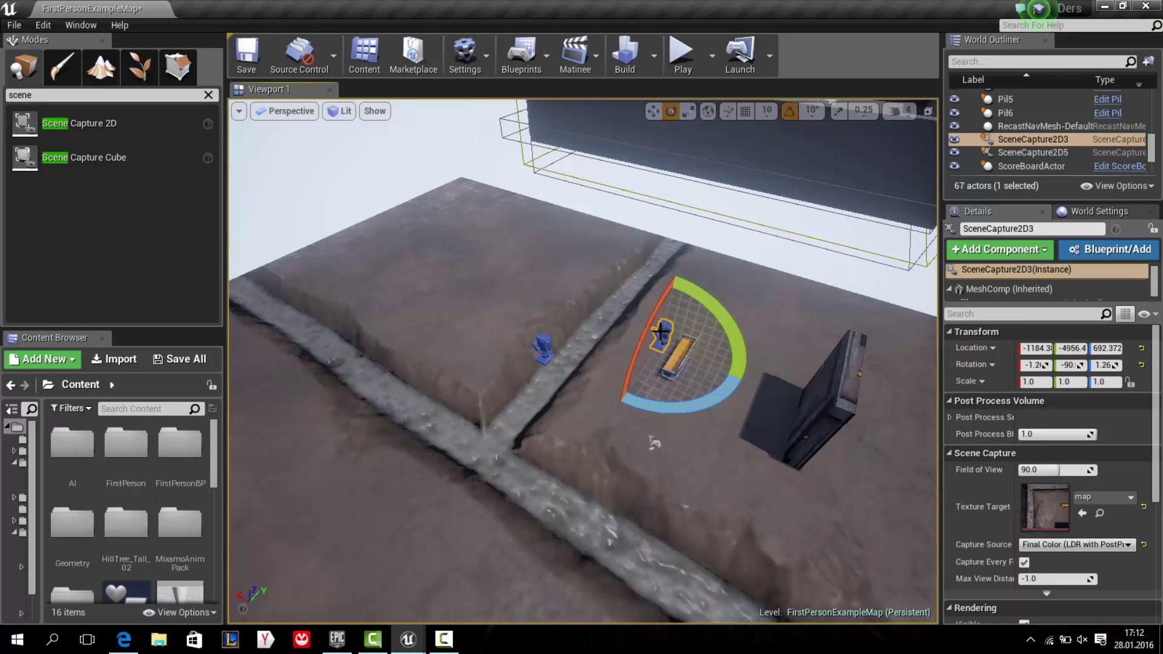
pyautogui.press('Delete')
pyautogui.click(748, 358)
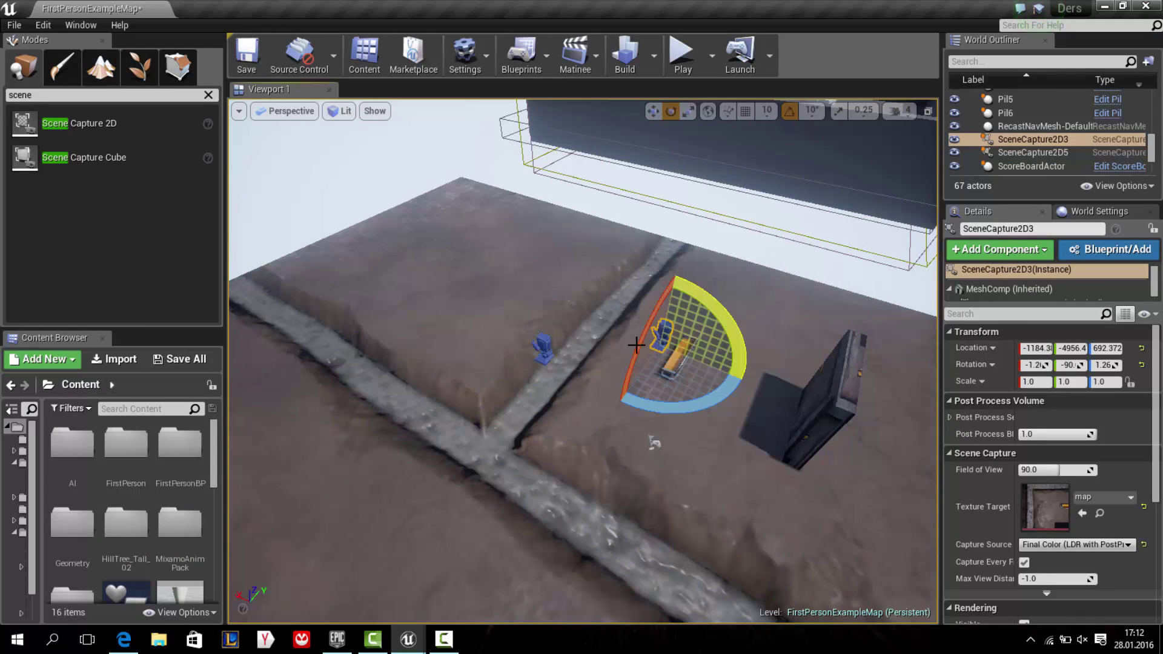
# - Move SceneCapture2D5 over the player marker and raise it to location -1195.7, -4957.0, 888.996
pyautogui.click(542, 347)
pyautogui.press('w')
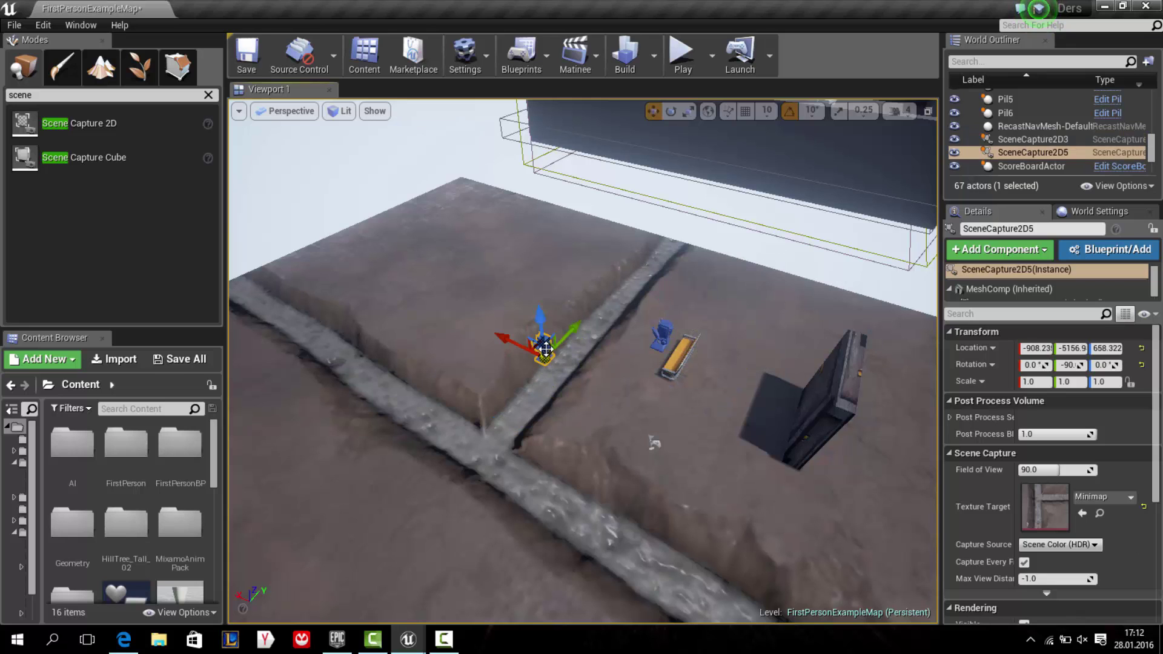
pyautogui.moveTo(551, 347); pyautogui.dragTo(673, 345)
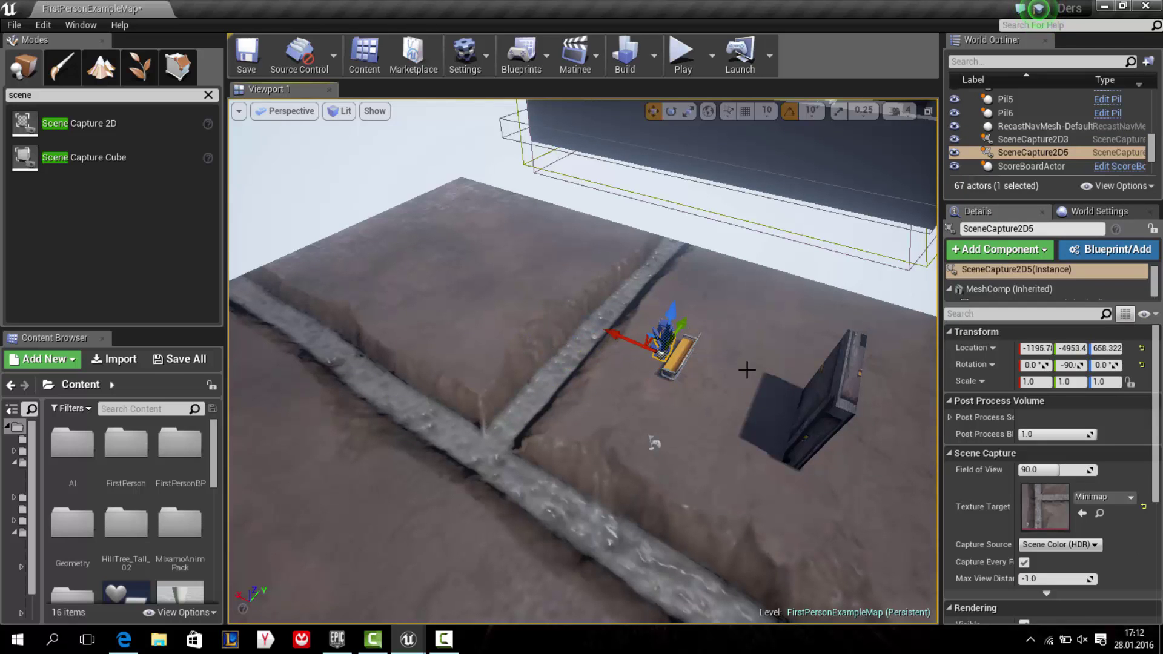
pyautogui.moveTo(747, 370); pyautogui.dragTo(677, 338, button='right')
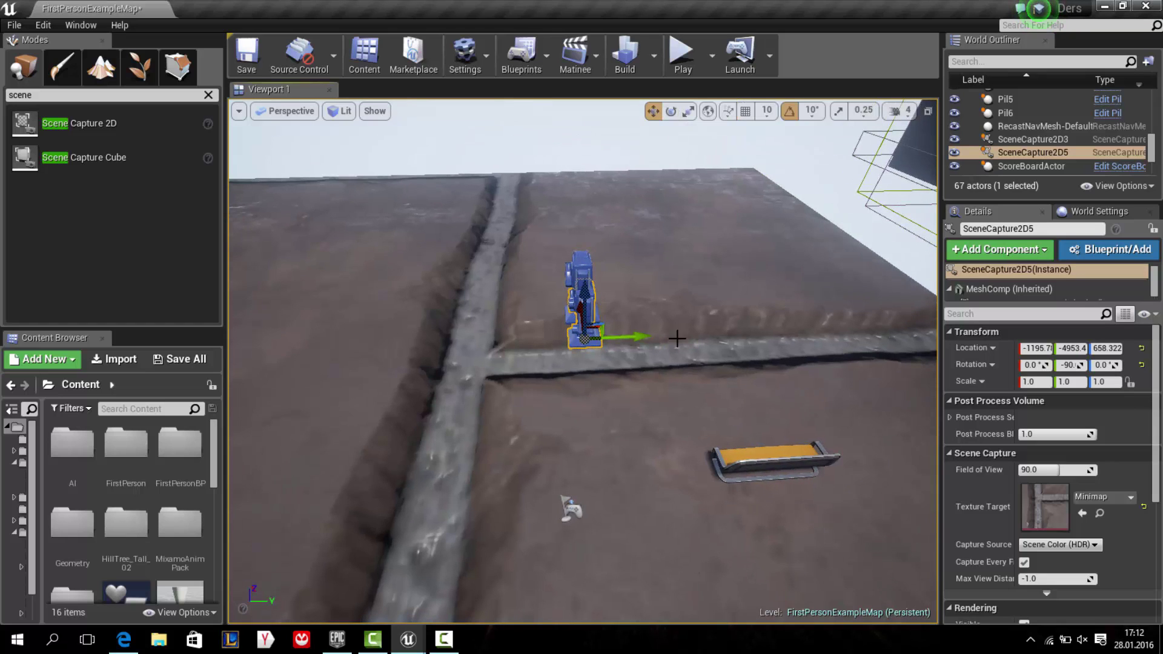
pyautogui.moveTo(651, 332); pyautogui.dragTo(653, 332)
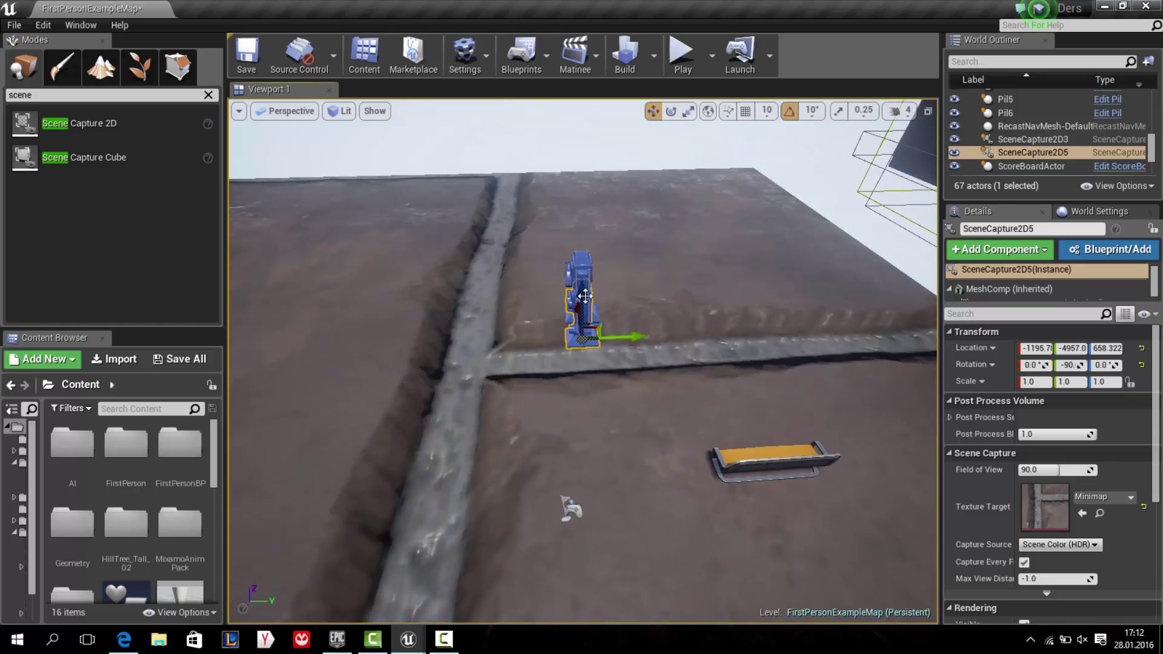
pyautogui.moveTo(585, 282); pyautogui.dragTo(643, 272)
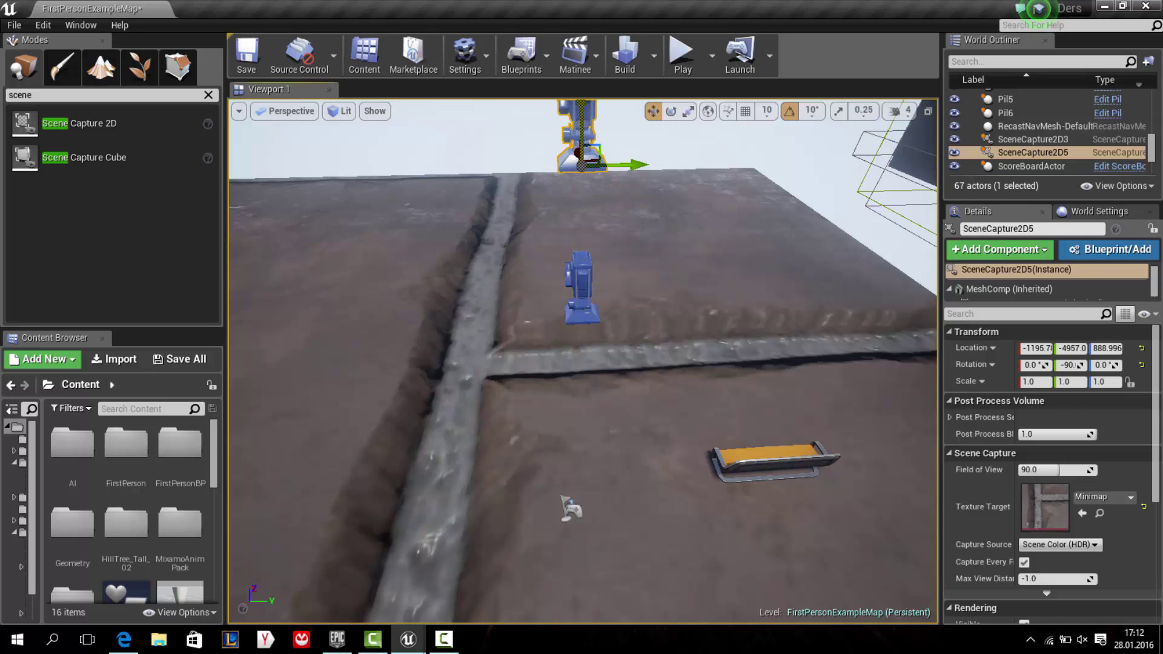
pyautogui.scroll(-5, 575, 334)
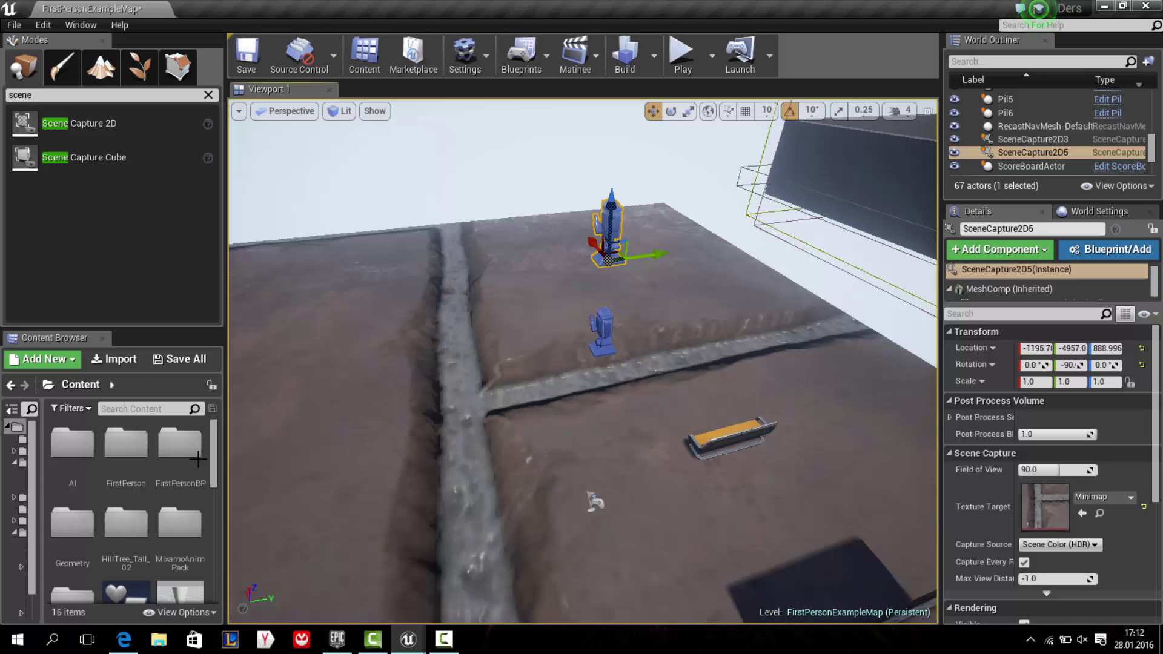
# - Open the FirstPersonCharacter blueprint from Content Browser's FirstPersonBP > Blueprints folder
pyautogui.doubleClick(182, 448)
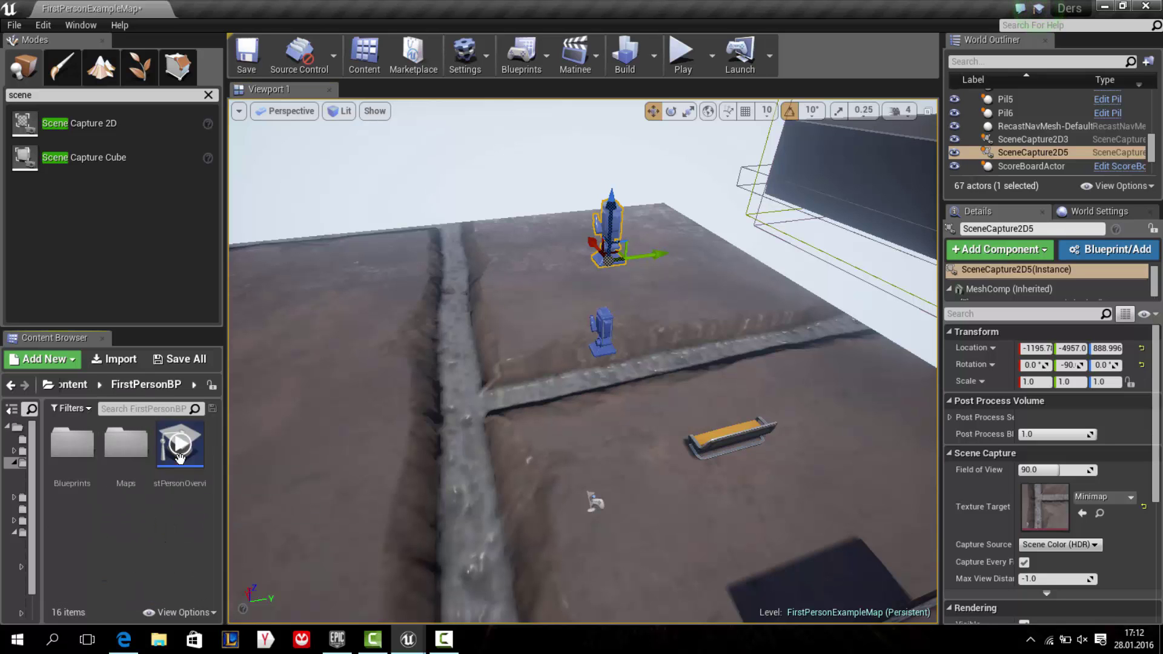
pyautogui.doubleClick(56, 460)
pyautogui.doubleClick(81, 462)
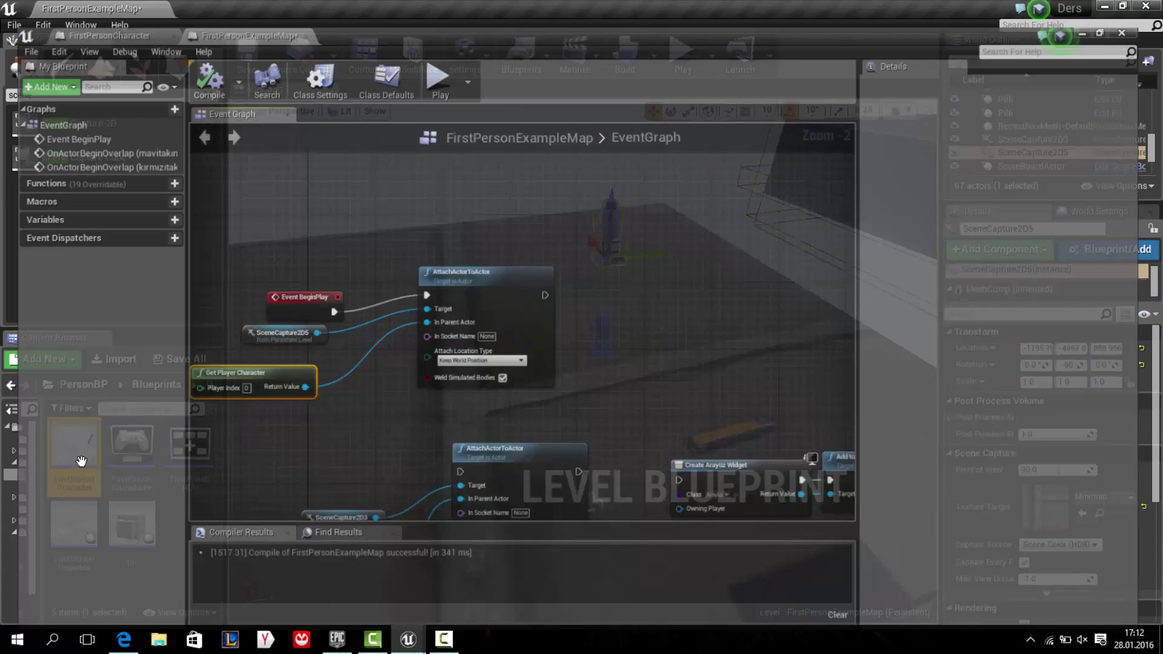
pyautogui.moveTo(397, 356); pyautogui.dragTo(397, 303)
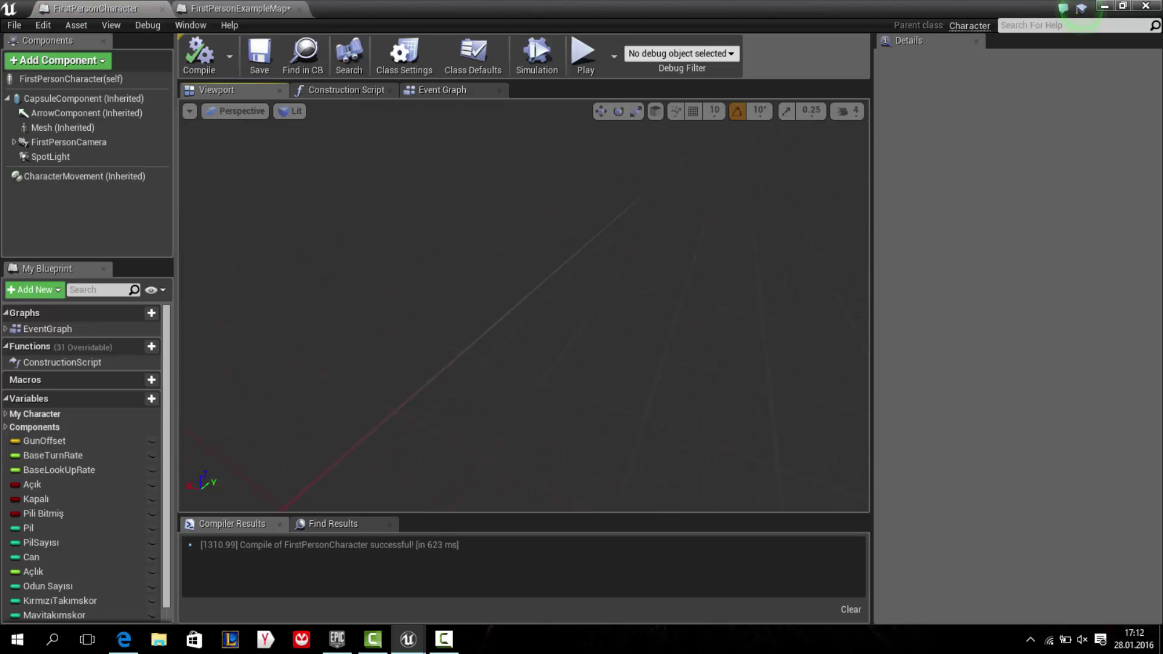
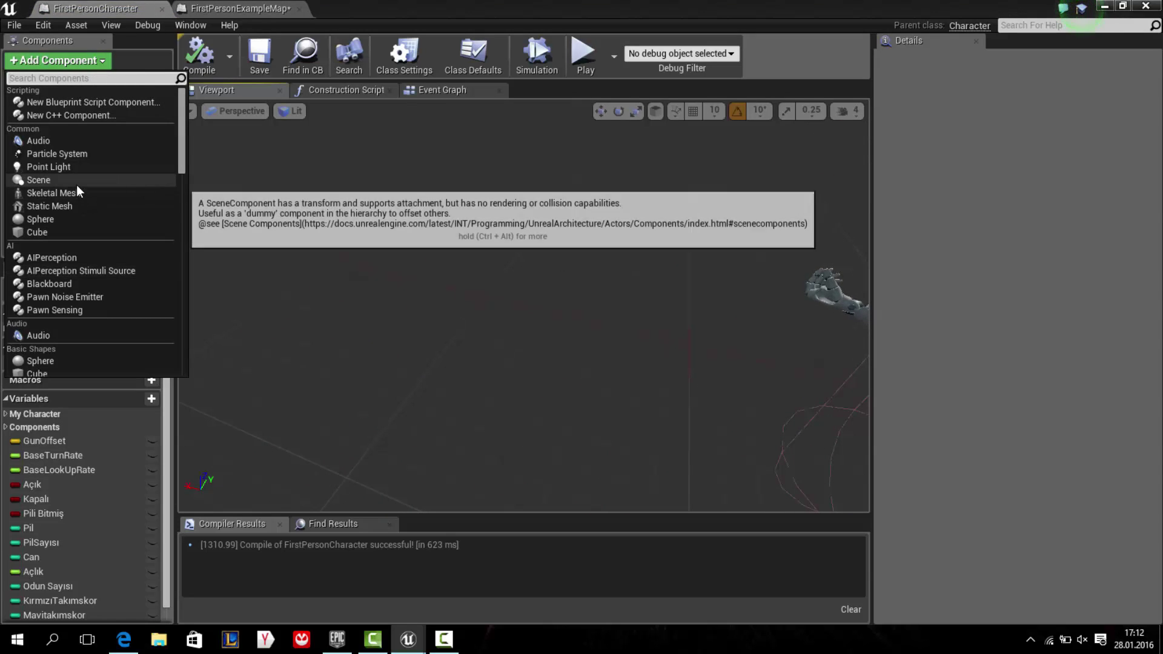
# - Search the component list for 'plan', then clear the search to show all components
pyautogui.scroll(-3, 102, 236)
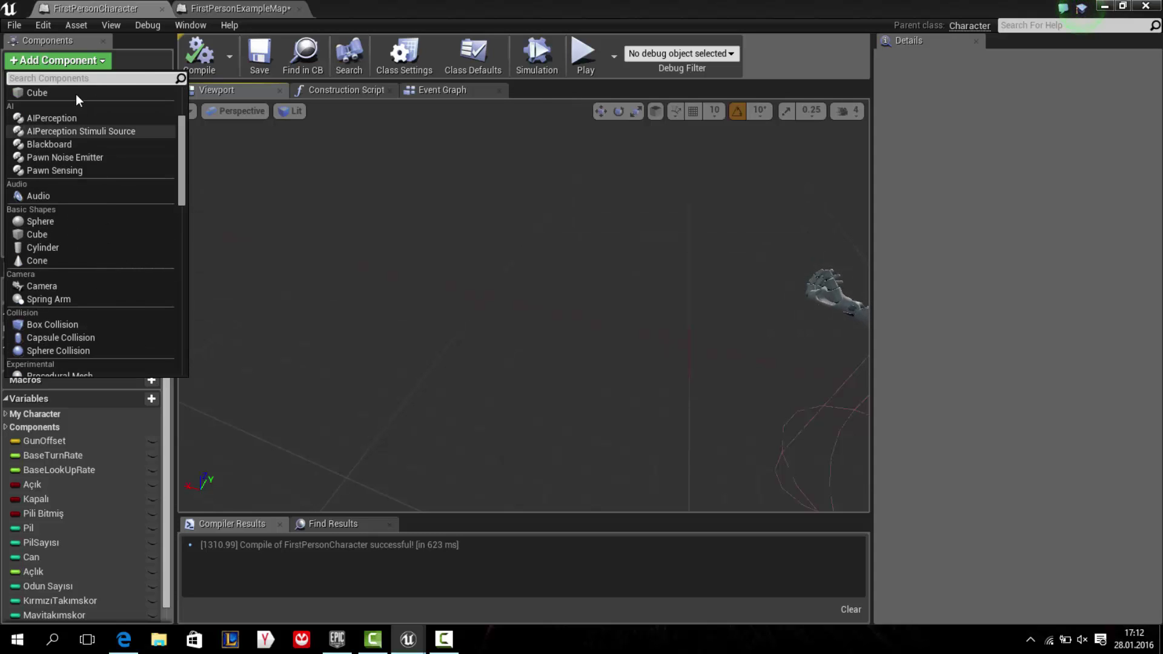
pyautogui.write('plan')
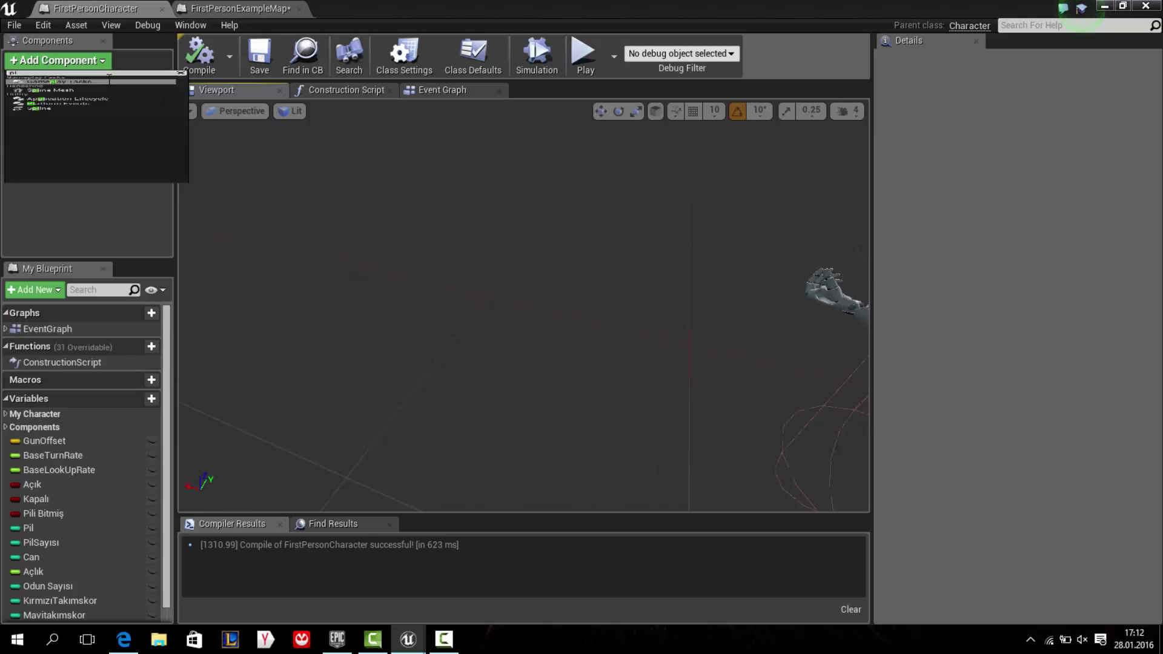
pyautogui.press('BackSpace')
pyautogui.press('BackSpace')
pyautogui.press('BackSpace')
pyautogui.press('BackSpace')
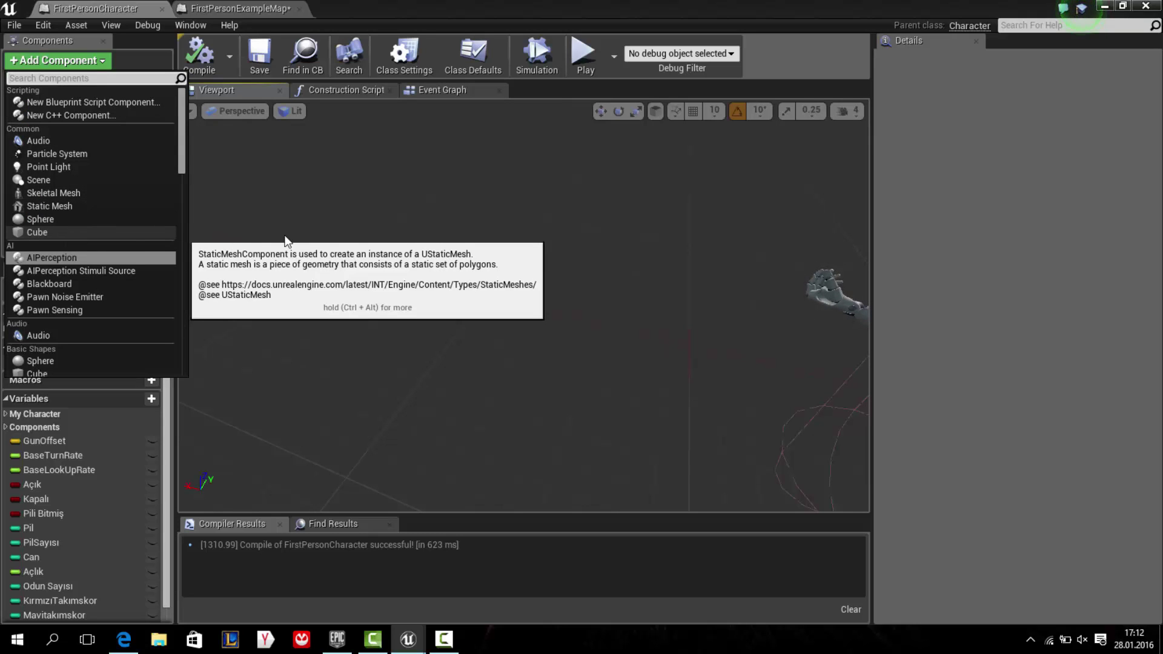
# - Add a Cube component to the FirstPersonCharacter blueprint
pyautogui.click(124, 230)
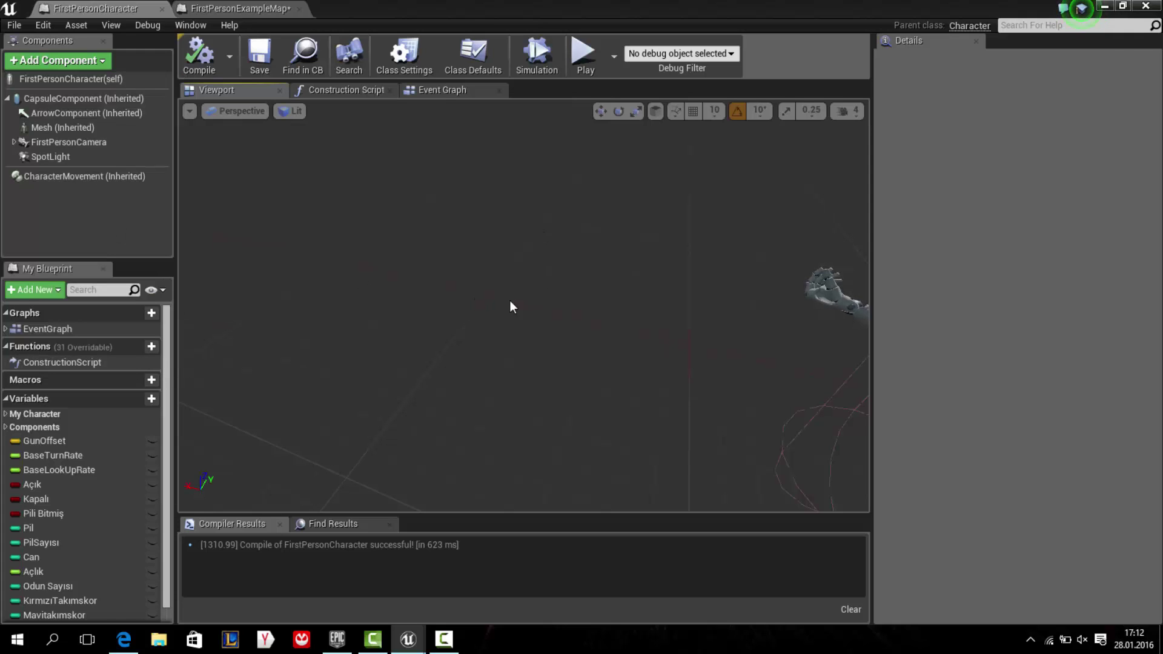
pyautogui.scroll(5, 625, 342)
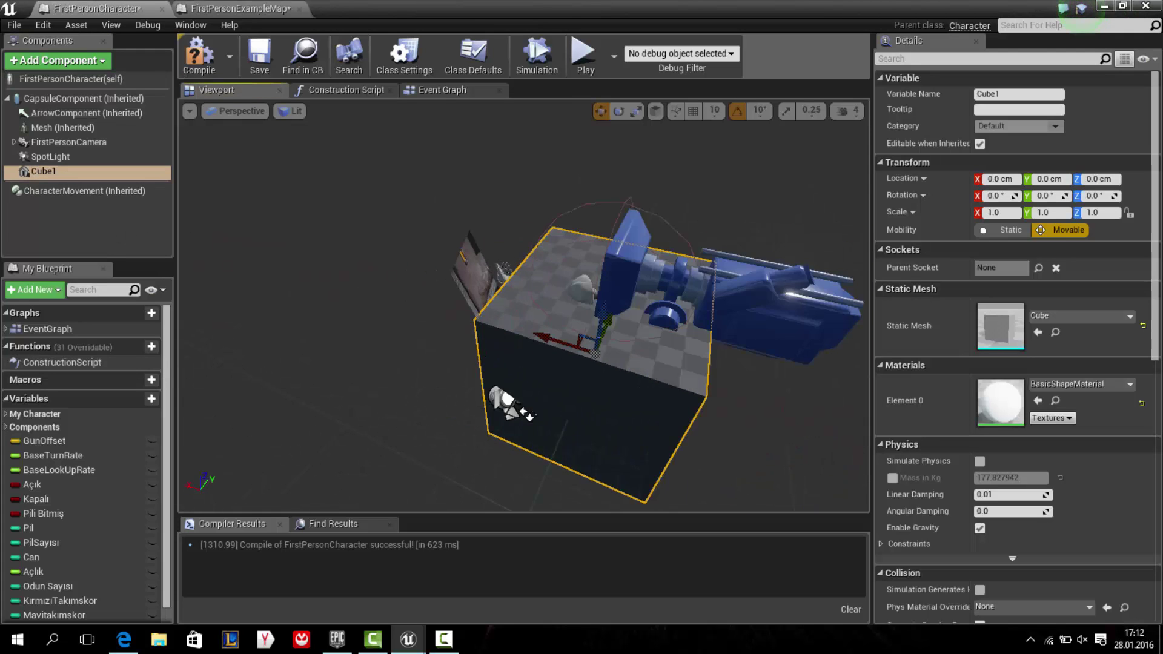
pyautogui.press('e')
pyautogui.press('r')
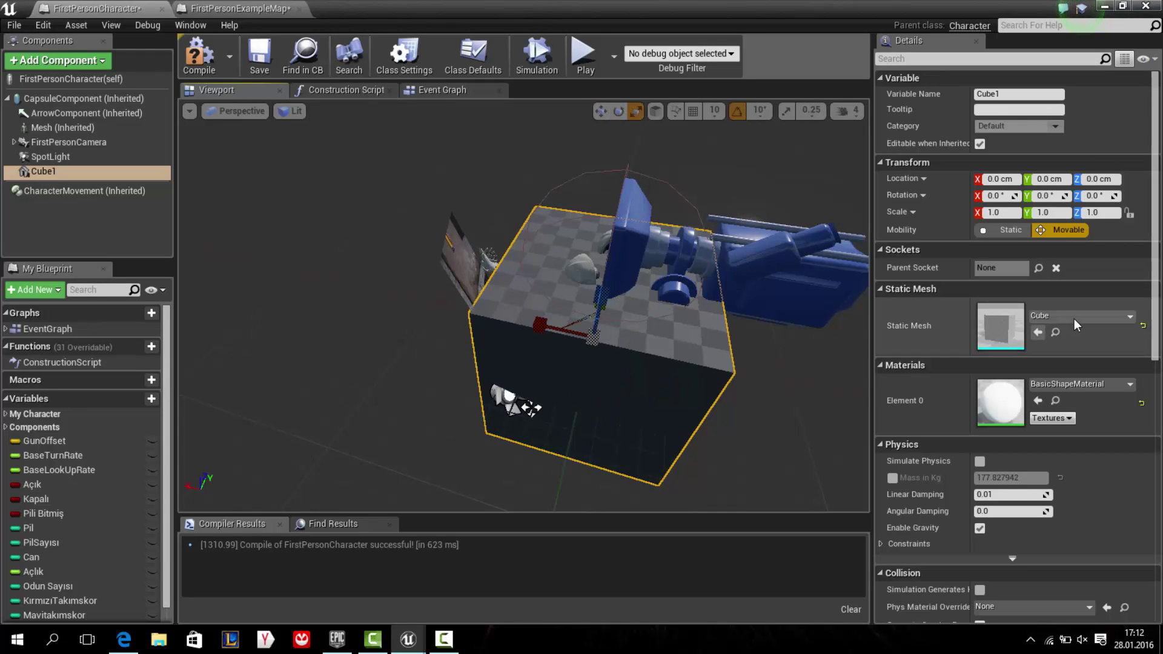
# - Swap Cube1's static mesh to Shape_Plane and minimize the blueprint editor
pyautogui.click(1069, 316)
pyautogui.write('pla')
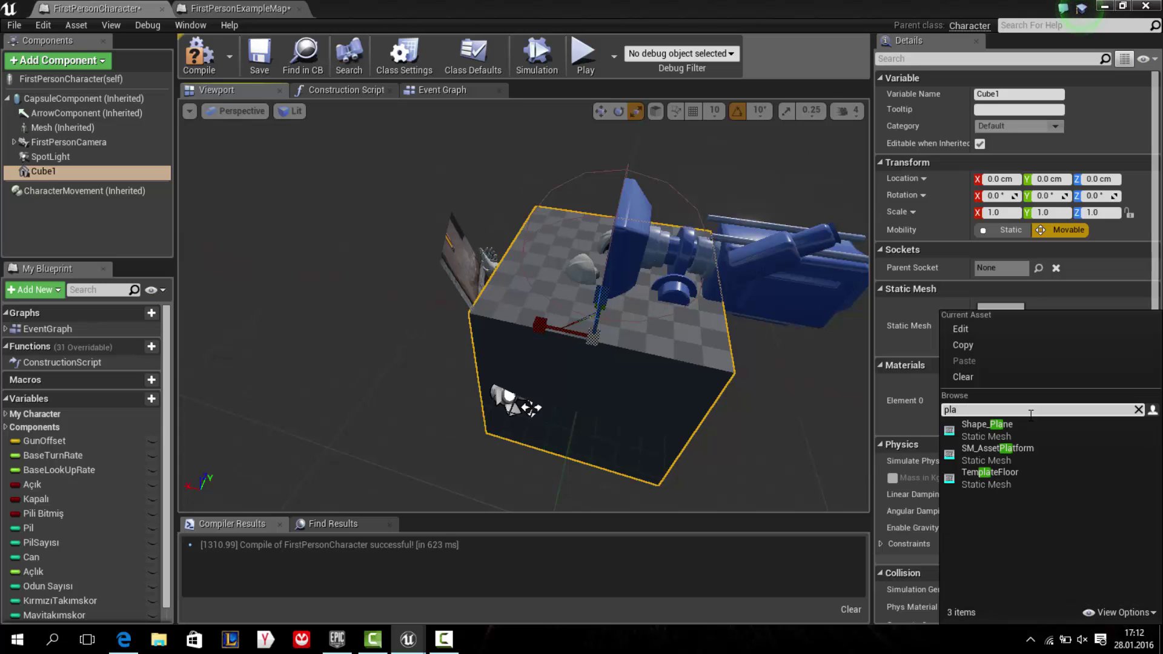
pyautogui.click(994, 431)
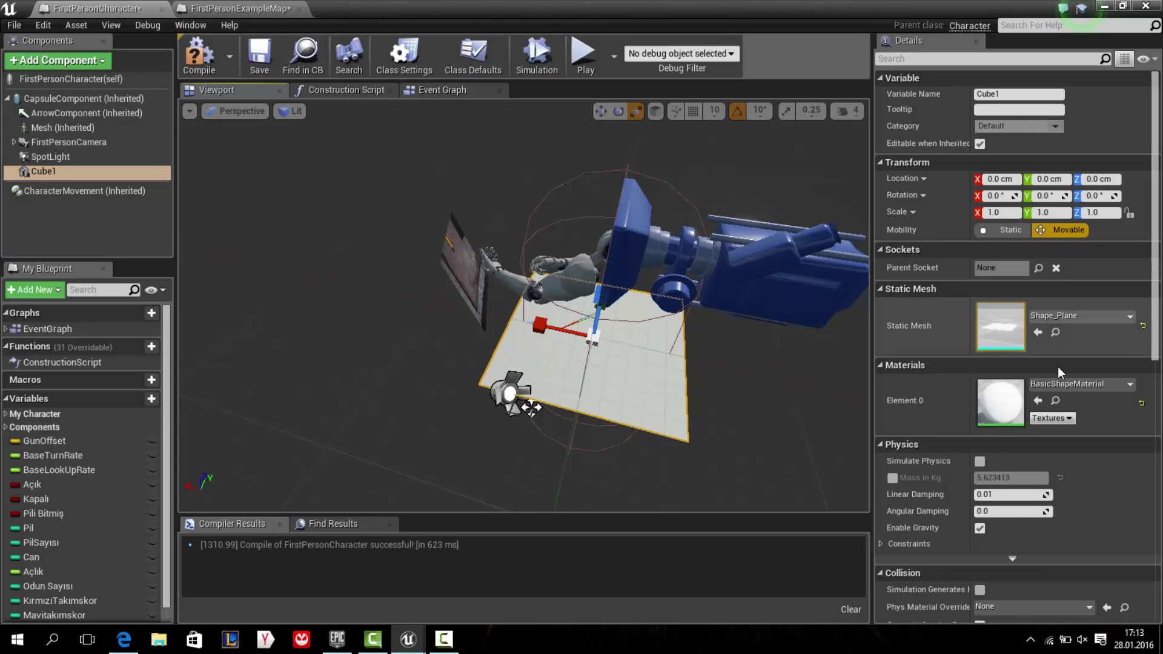
pyautogui.click(1104, 6)
# - Create Minimap_Mat from the Minimap render target in Content, then return to the blueprint
pyautogui.click(77, 385)
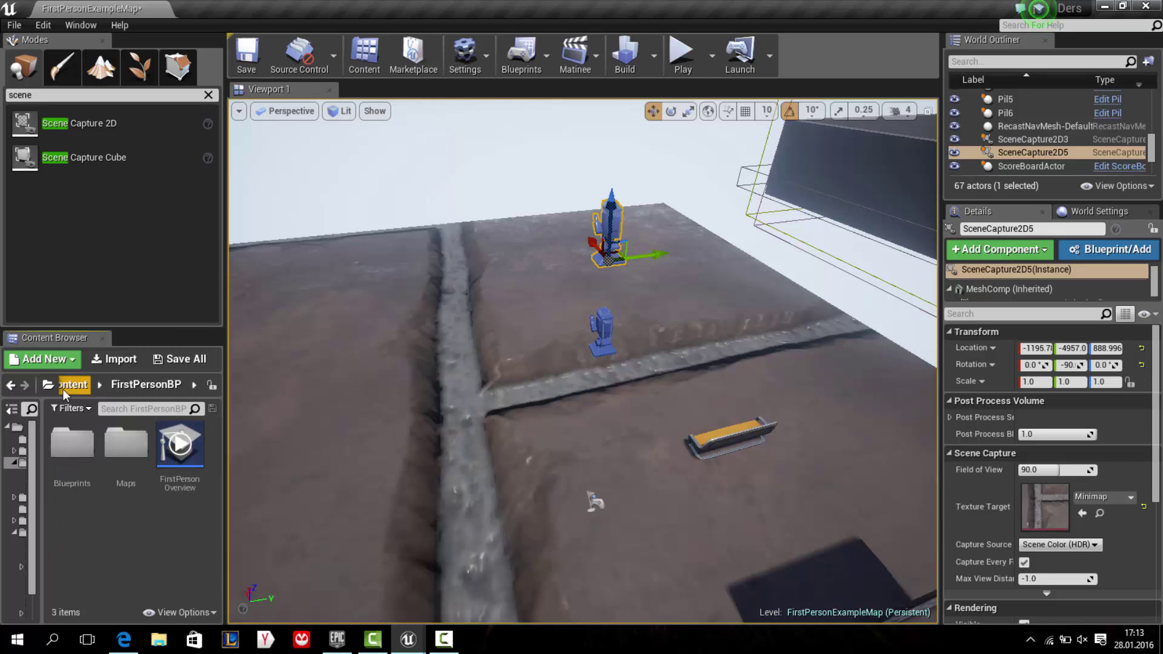
pyautogui.click(73, 384)
pyautogui.scroll(-1, 134, 509)
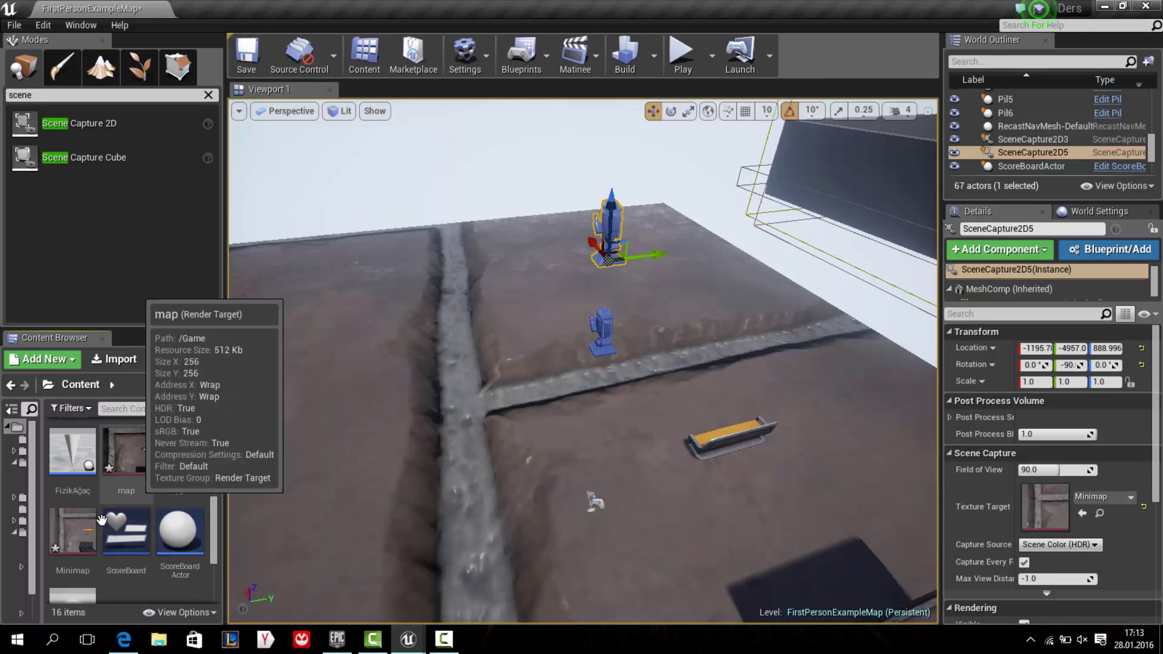
pyautogui.scroll(-2, 72, 549)
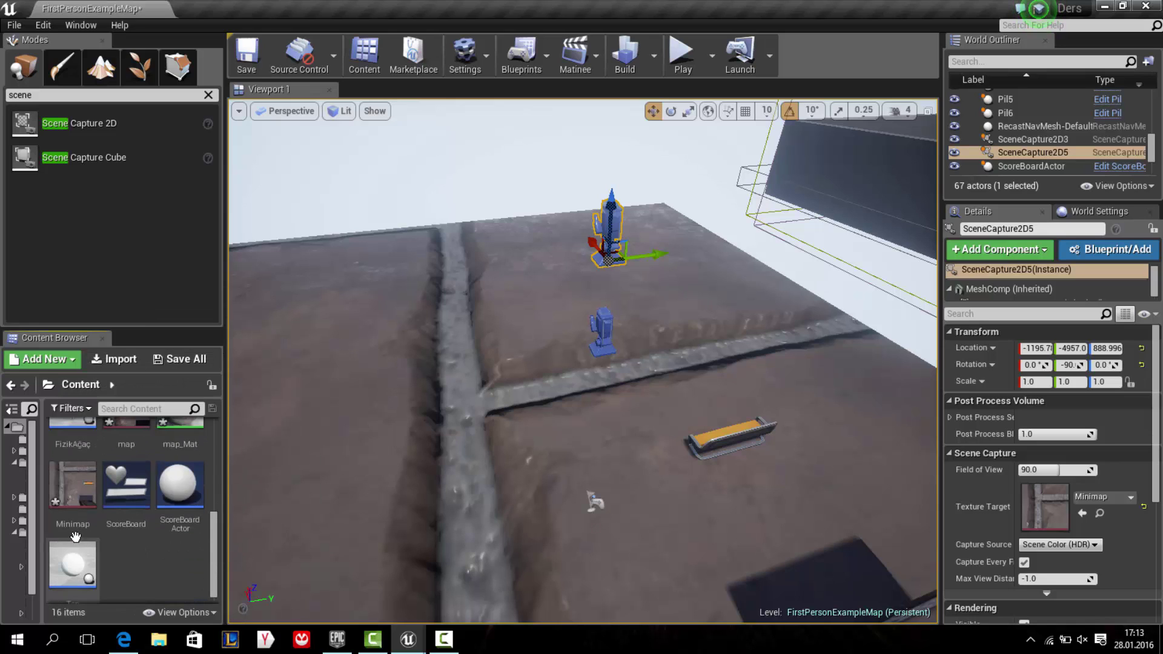
pyautogui.rightClick(80, 500)
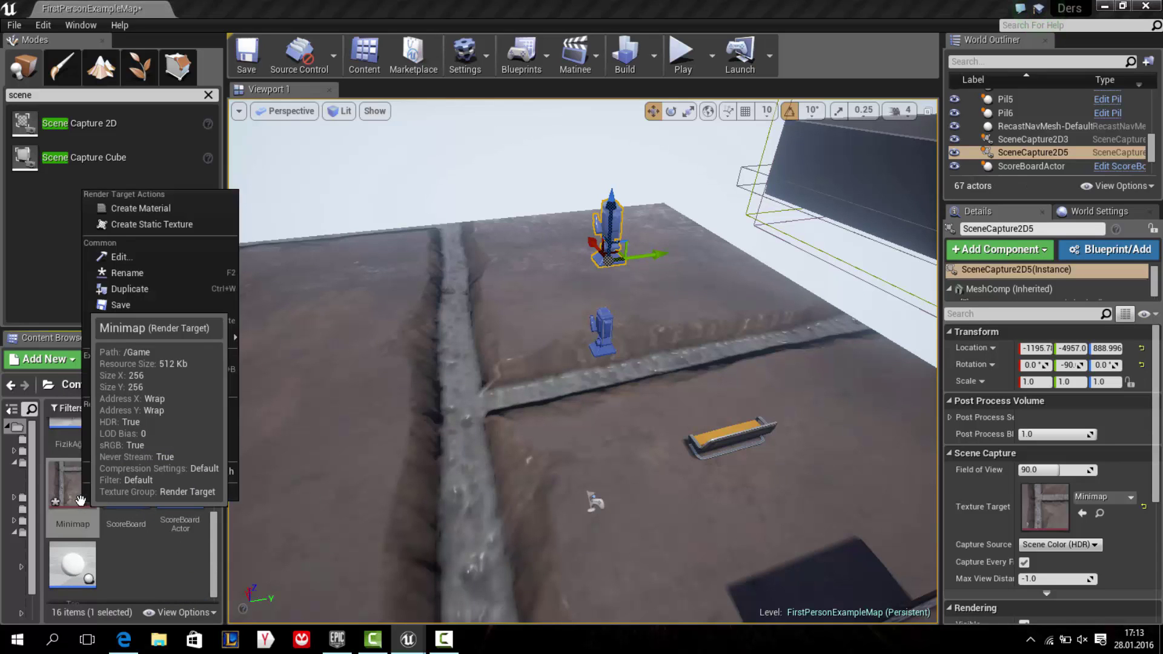
pyautogui.click(143, 207)
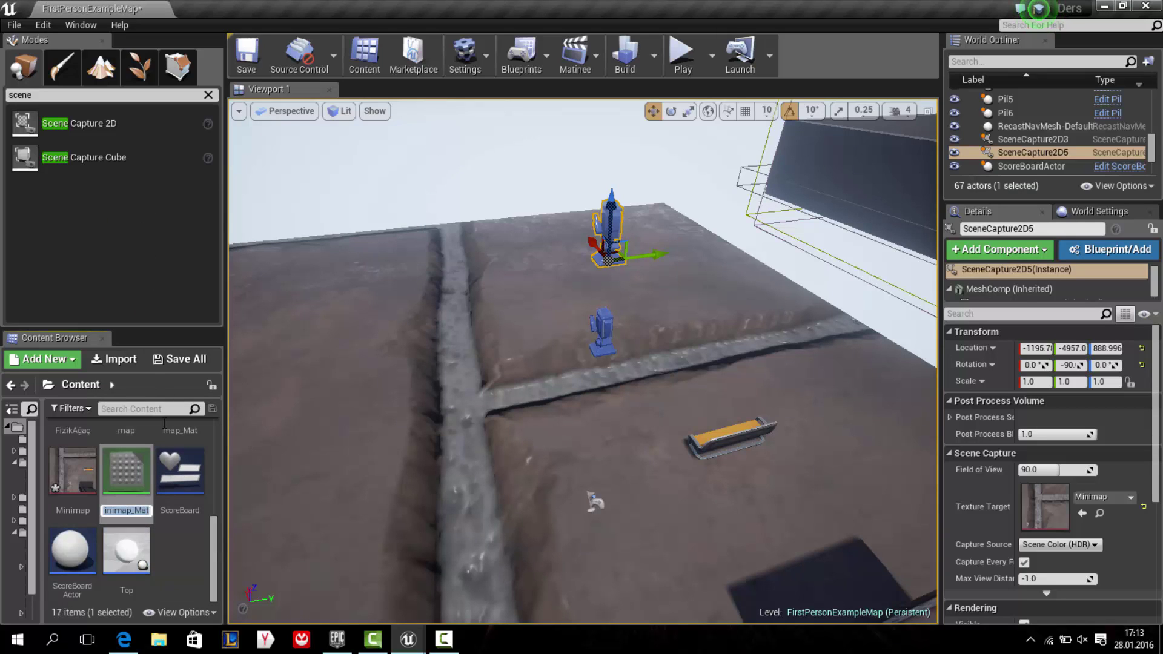
pyautogui.press('Return')
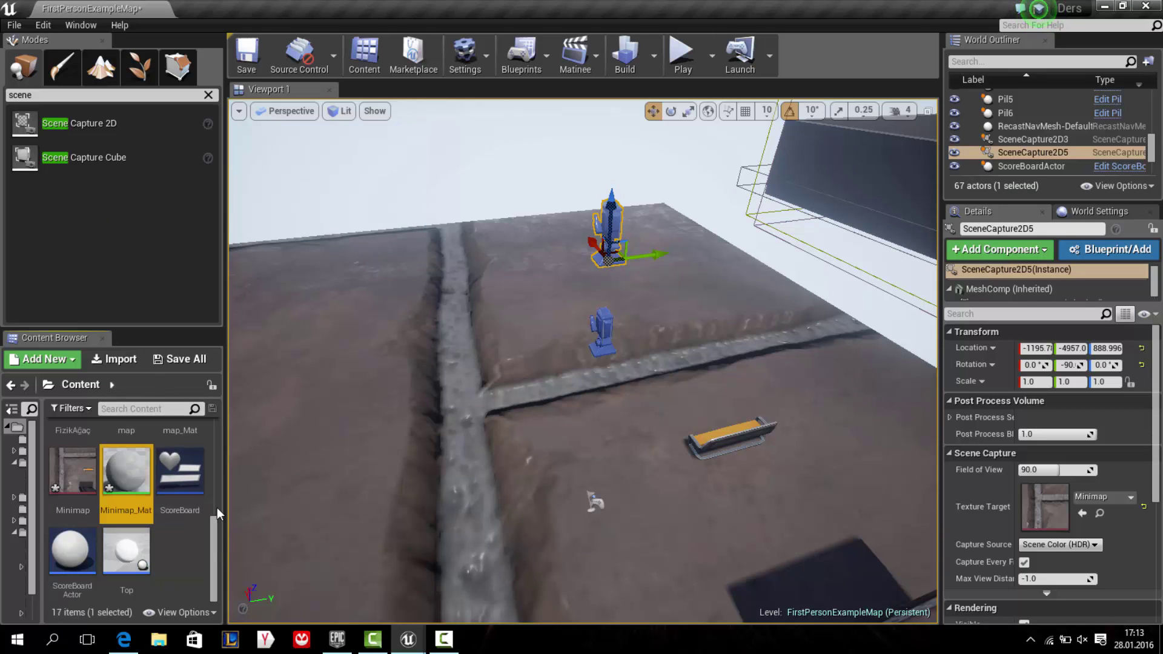
pyautogui.moveTo(408, 639)
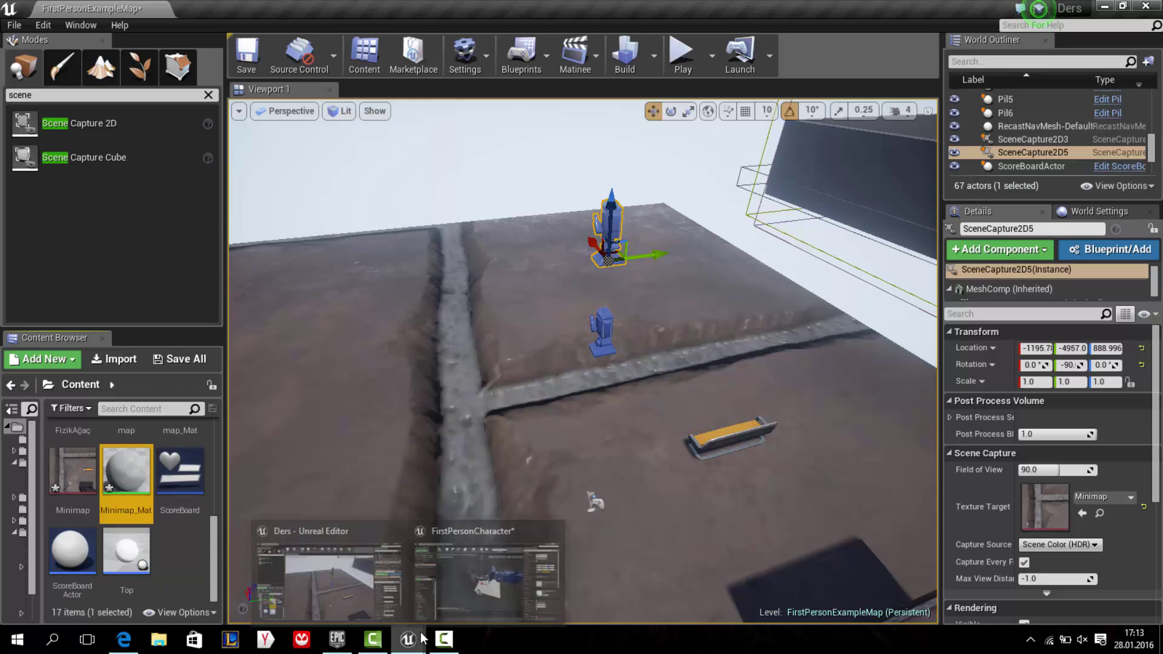
pyautogui.click(493, 590)
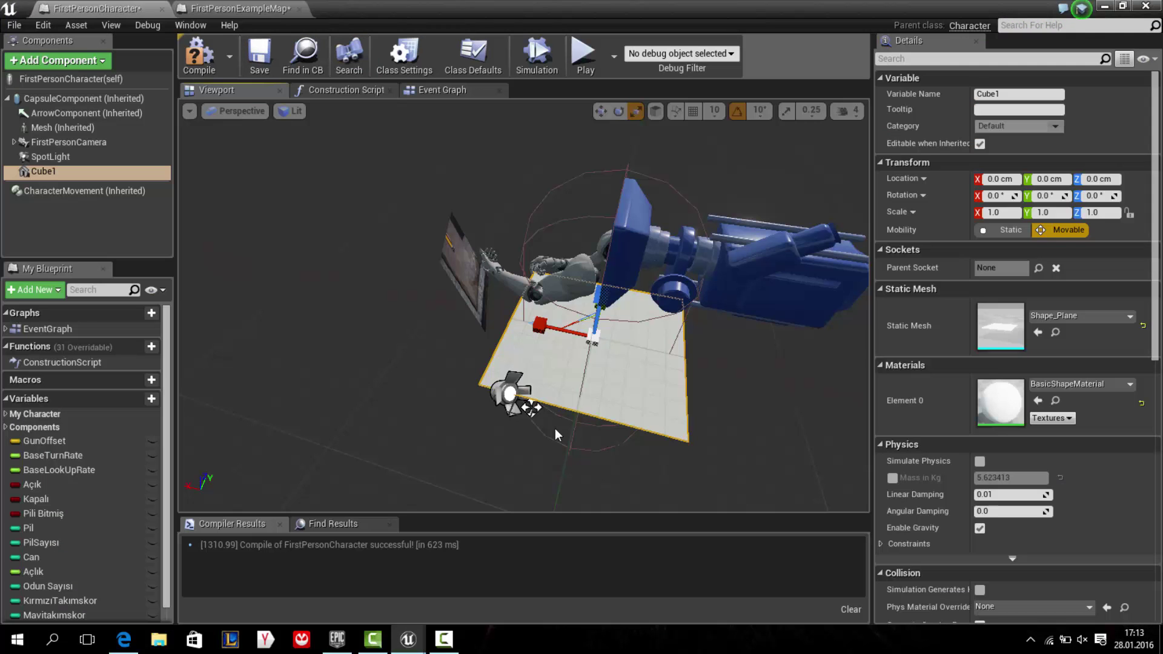
# - Apply the Minimap_Mat material to the Cube1 plane
pyautogui.click(1075, 382)
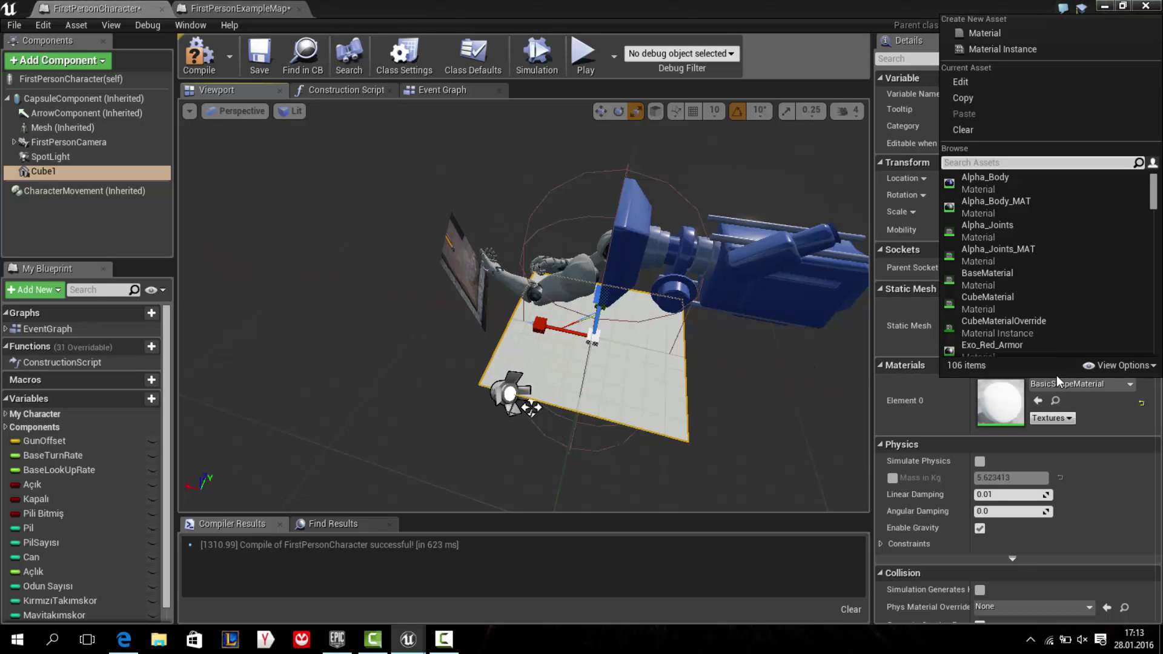
pyautogui.write('minim')
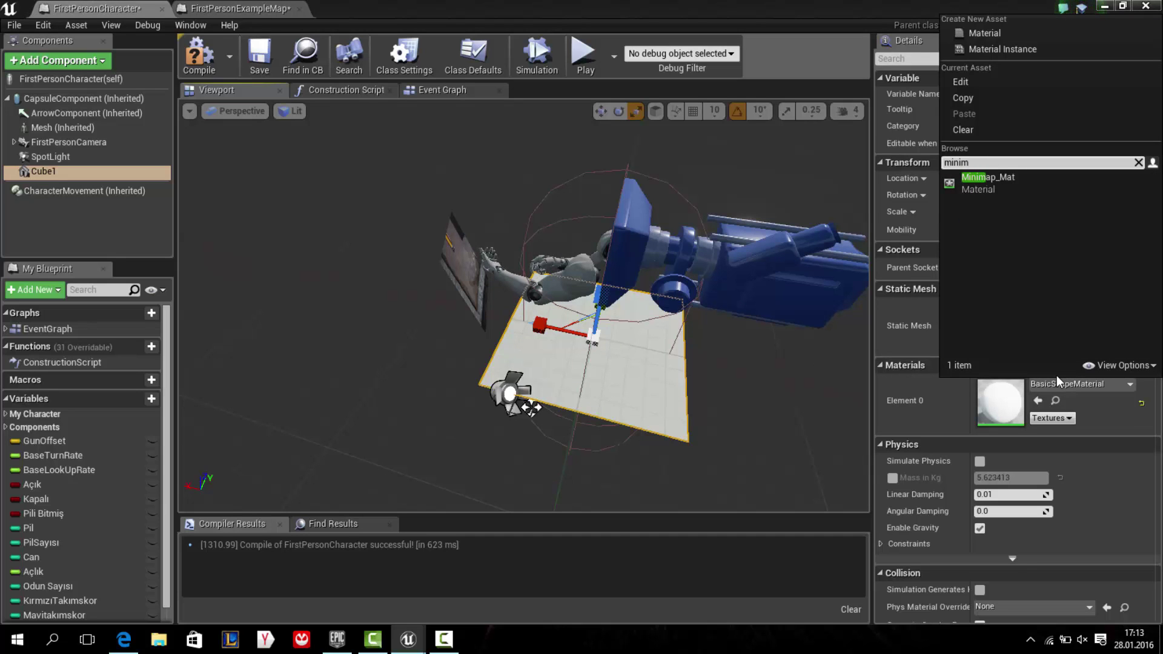
pyautogui.click(999, 178)
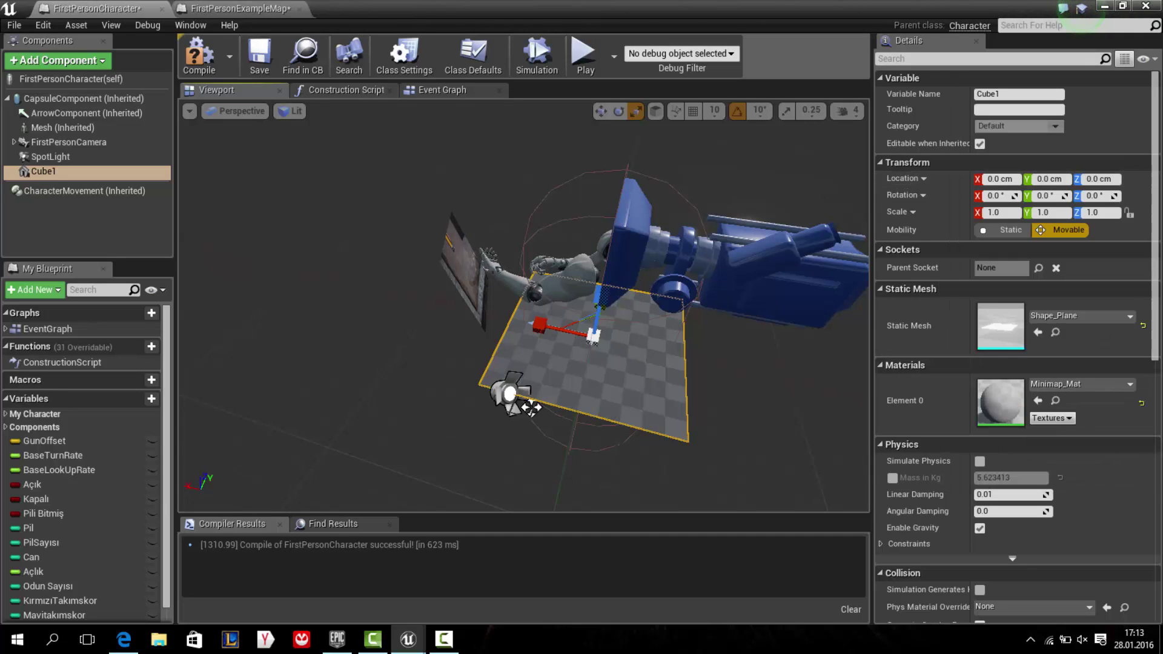
pyautogui.moveTo(628, 204); pyautogui.dragTo(630, 218)
# - Tilt the plane to 60° pitch, scale it to about 0.43, and position it before the hands
pyautogui.press('e')
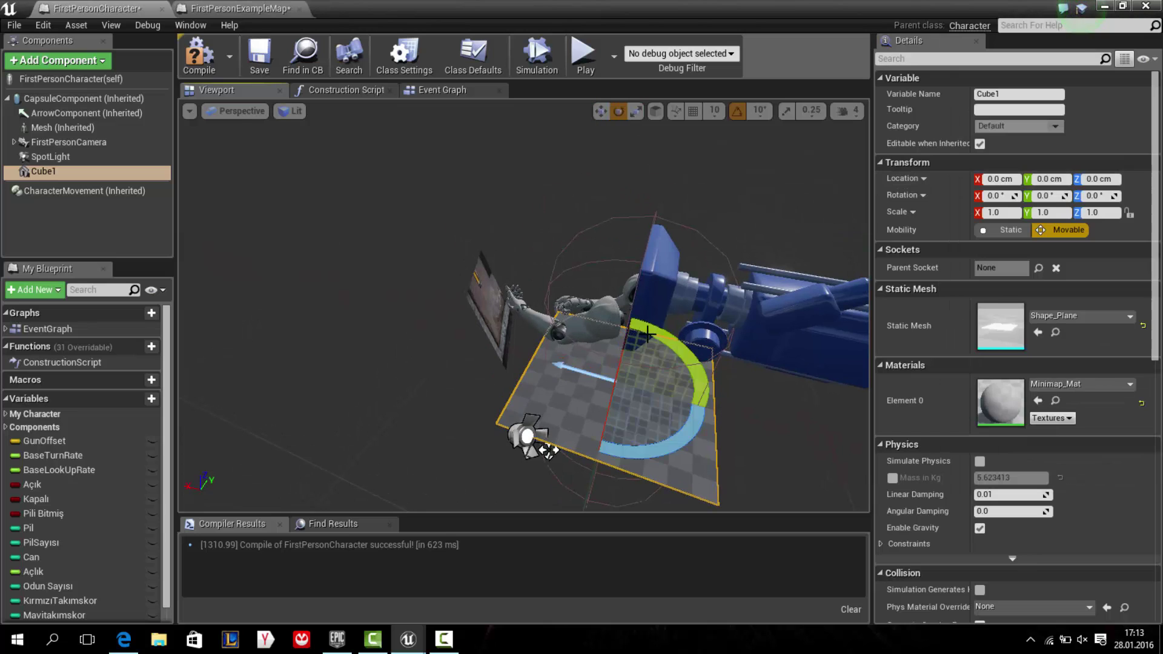
pyautogui.moveTo(536, 357); pyautogui.dragTo(548, 424)
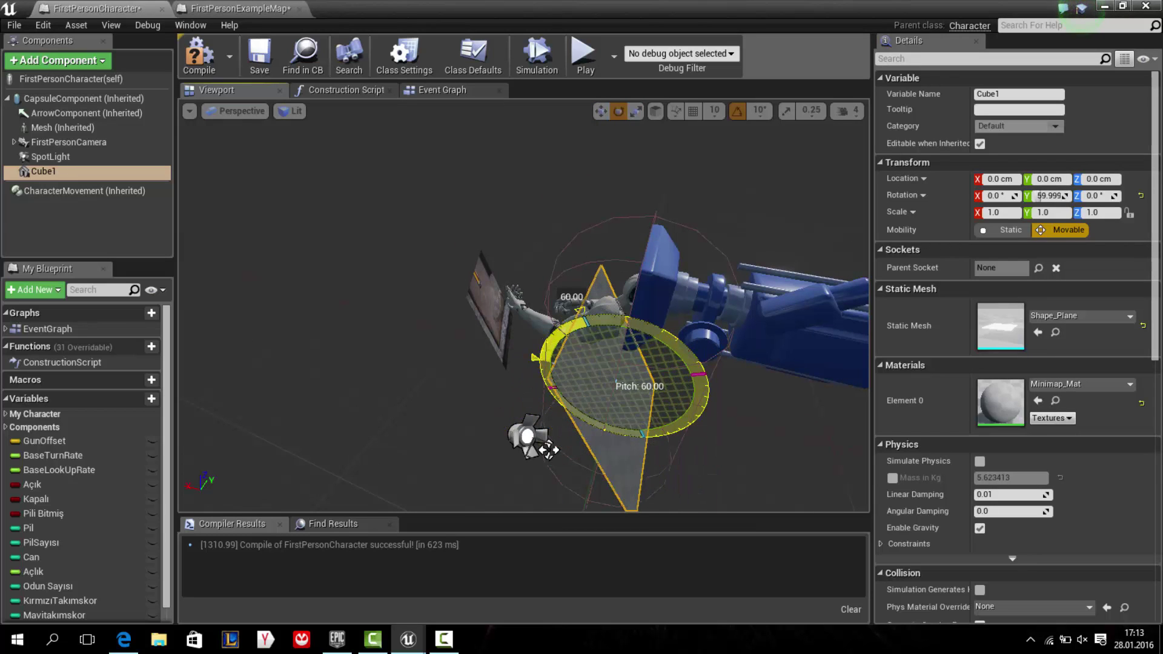
pyautogui.press('w')
pyautogui.moveTo(666, 377)
pyautogui.mouseDown()
pyautogui.moveTo(533, 347)
pyautogui.moveTo(554, 327)
pyautogui.moveTo(579, 334)
pyautogui.moveTo(560, 351)
pyautogui.mouseUp()
pyautogui.press('e')
pyautogui.press('r')
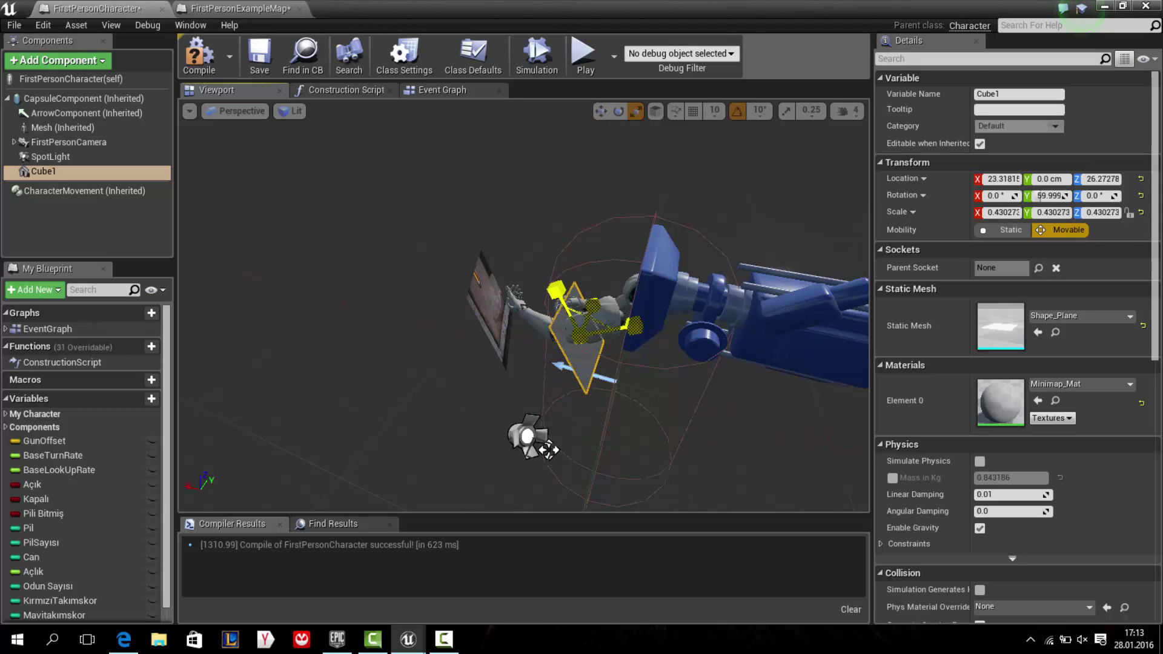
pyautogui.press('w')
pyautogui.moveTo(622, 328); pyautogui.dragTo(611, 327)
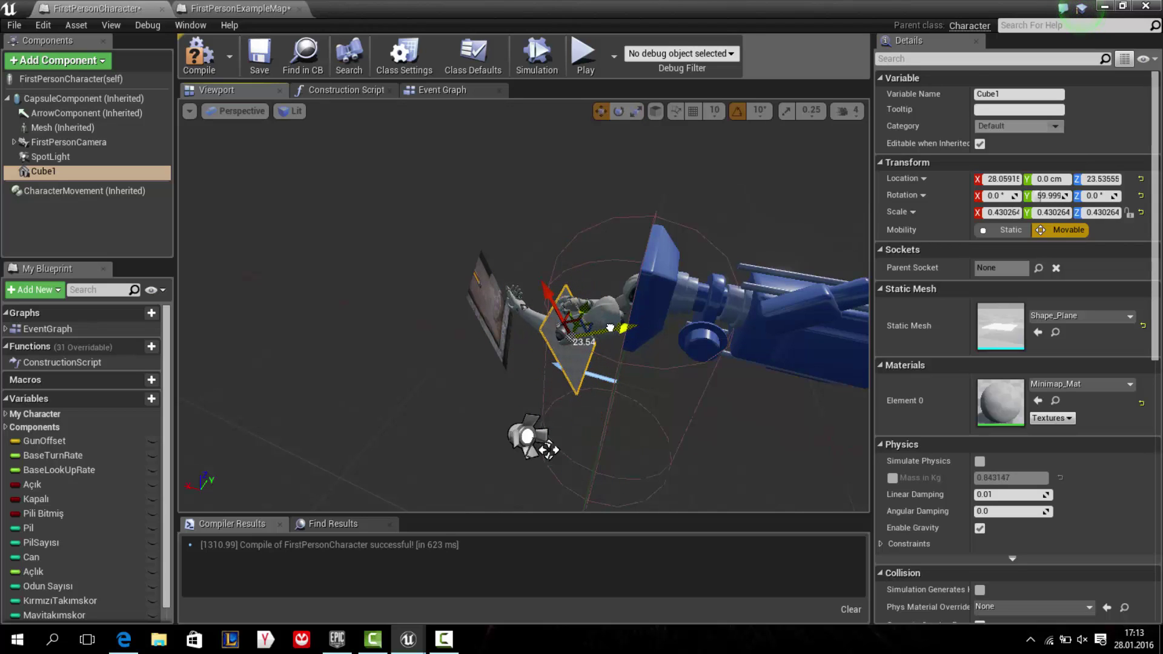
pyautogui.moveTo(542, 292); pyautogui.dragTo(544, 282)
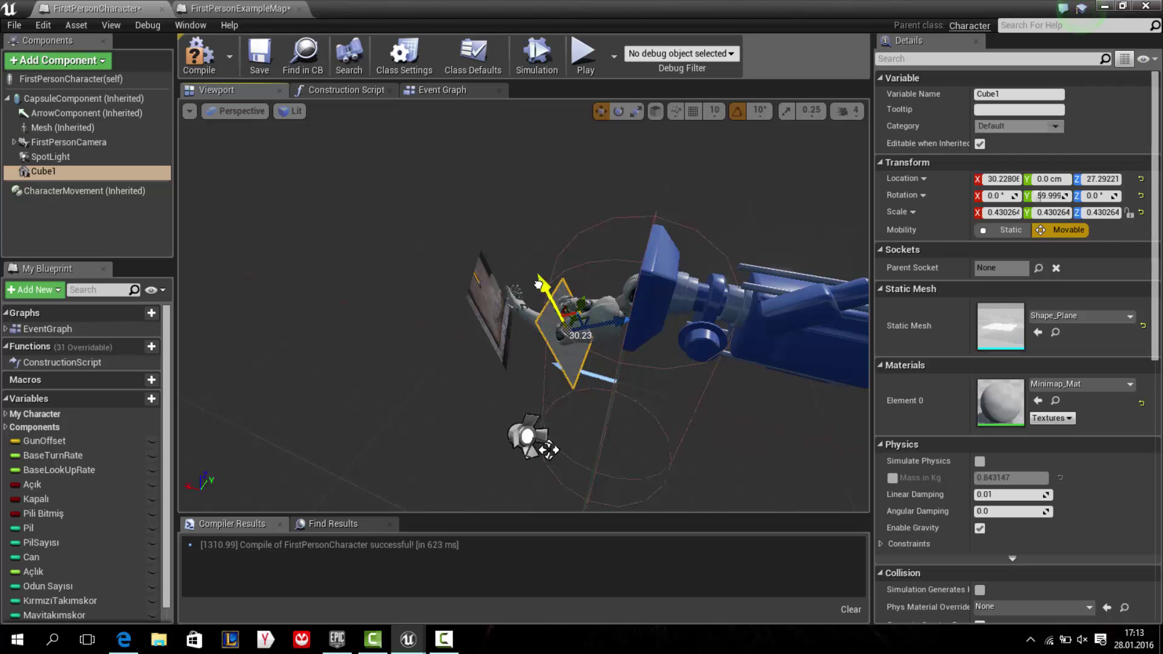
# - Roll the plane 10° and attach Cube1 under FirstPersonCamera
pyautogui.press('e')
pyautogui.moveTo(589, 370); pyautogui.dragTo(603, 358)
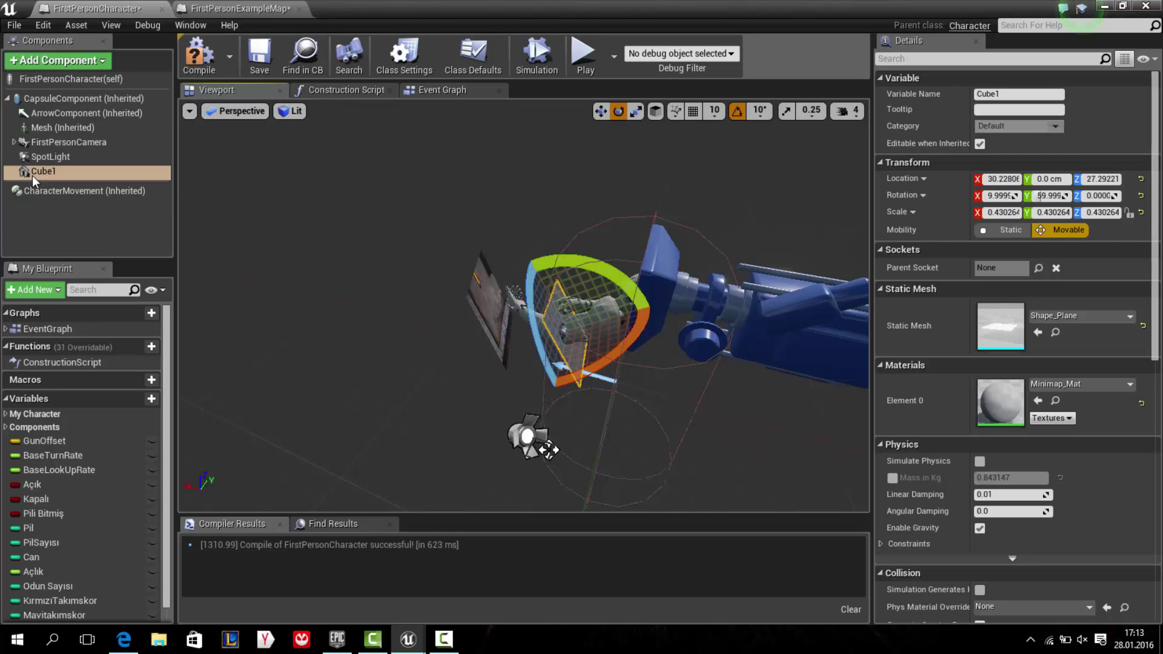
pyautogui.moveTo(31, 176); pyautogui.dragTo(54, 143)
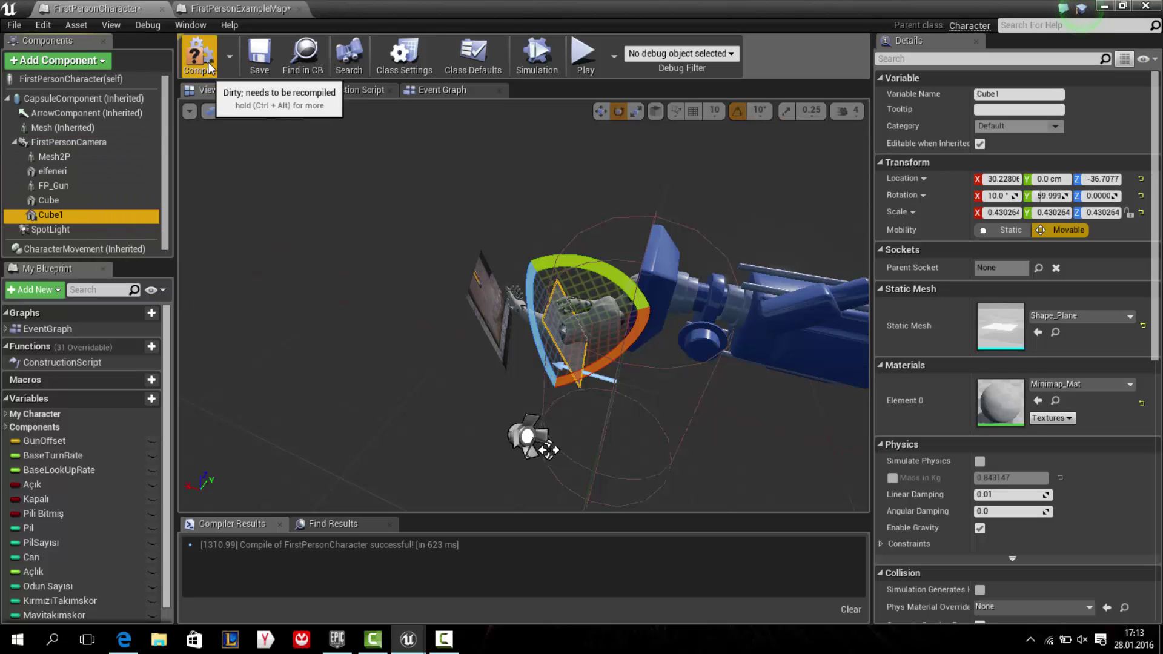
# - Delete the extra Cube, push Cube1 further in front of the camera, and recompile with F7
pyautogui.click(488, 298)
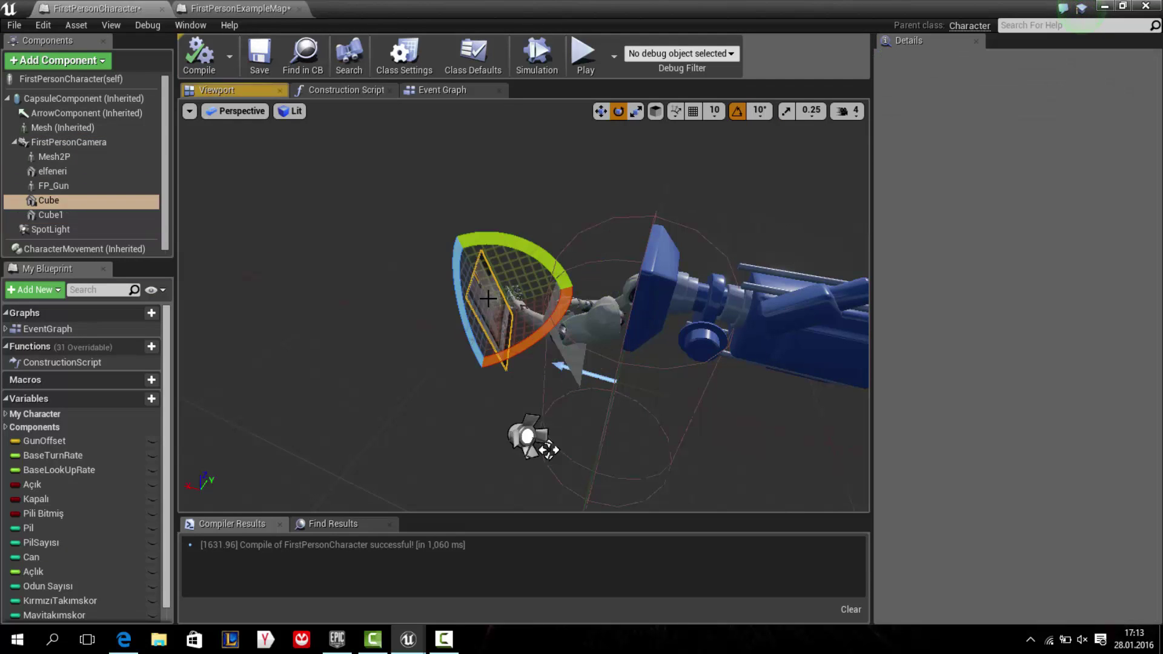
pyautogui.press('Delete')
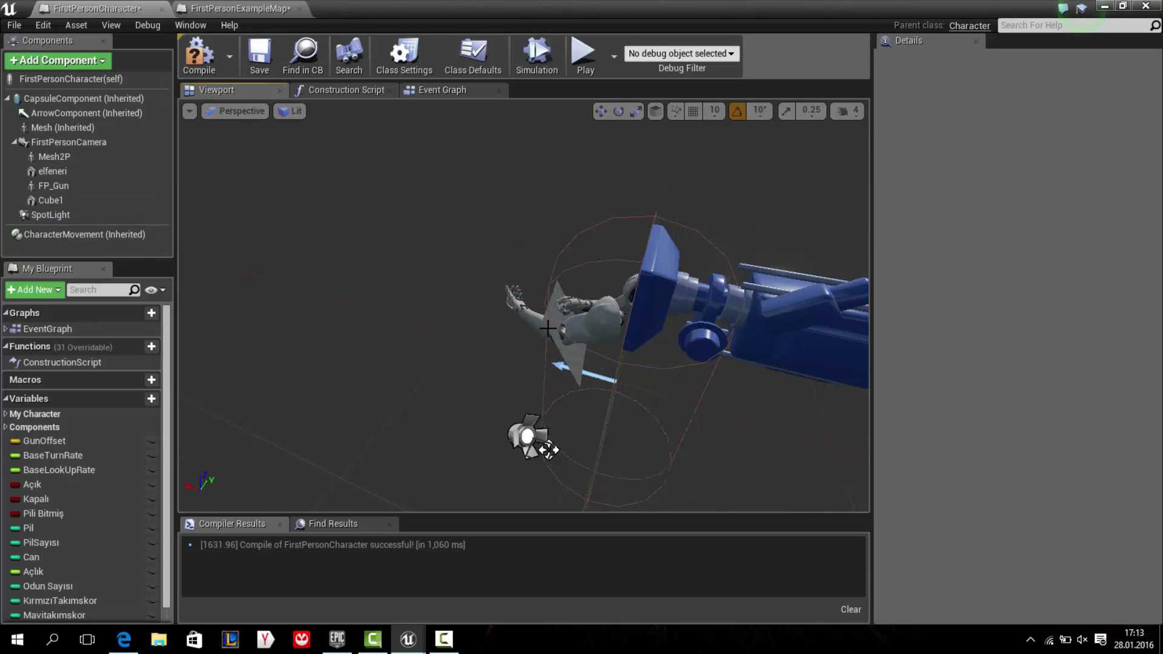
pyautogui.click(555, 323)
pyautogui.press('r')
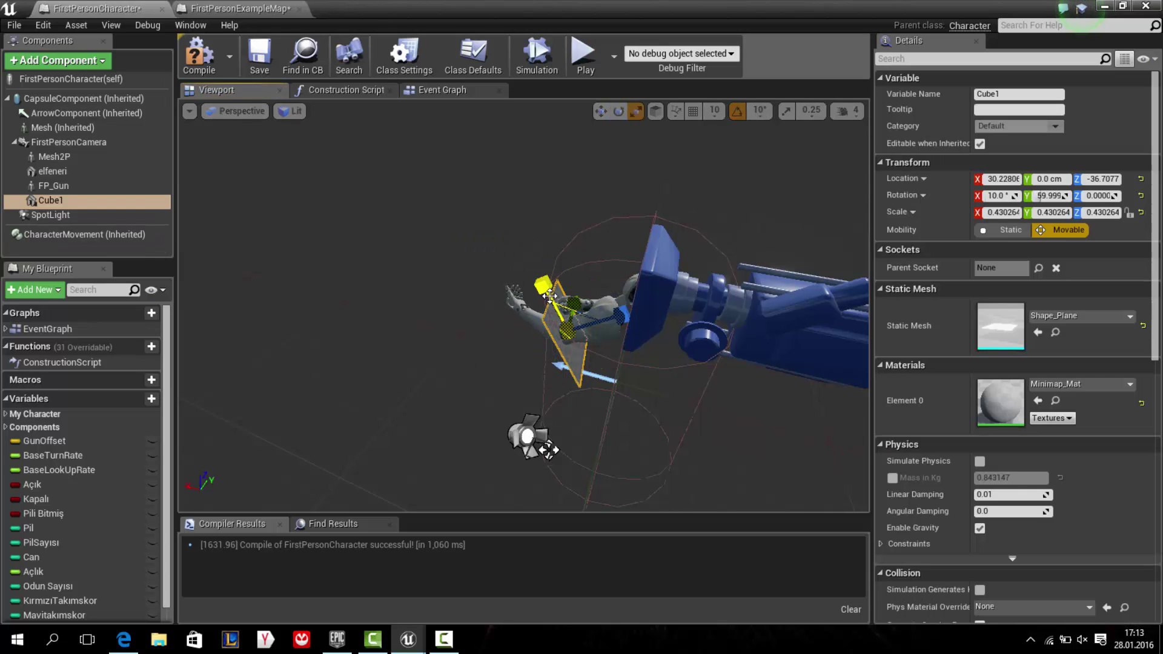
pyautogui.moveTo(544, 285); pyautogui.dragTo(528, 254)
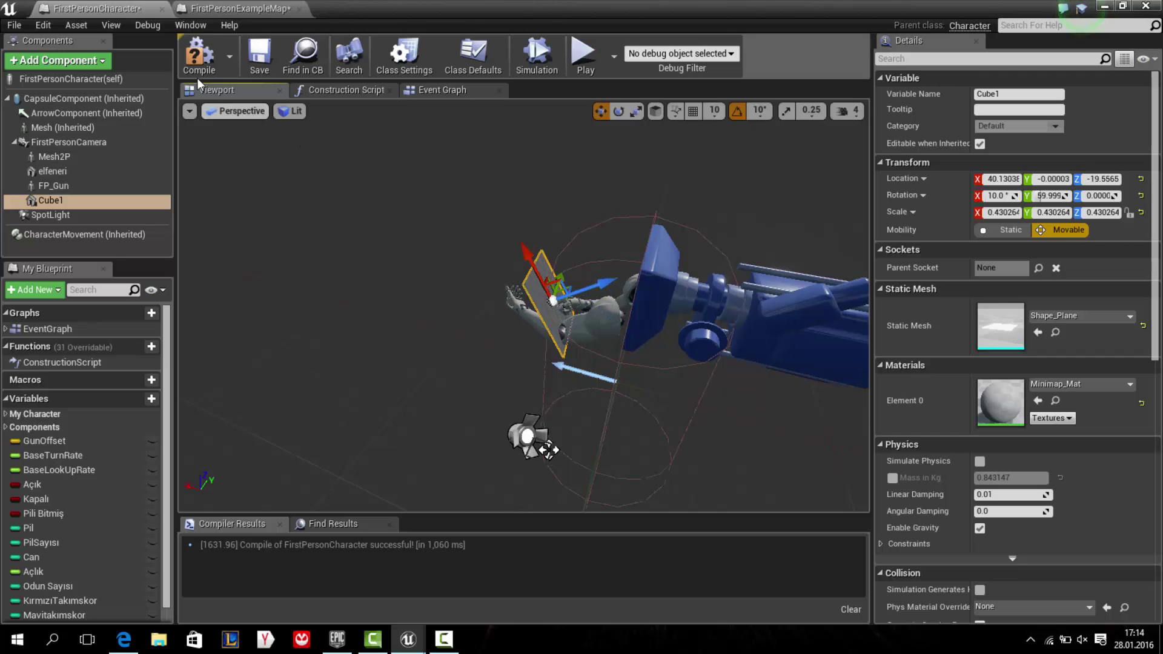
pyautogui.press('F7')
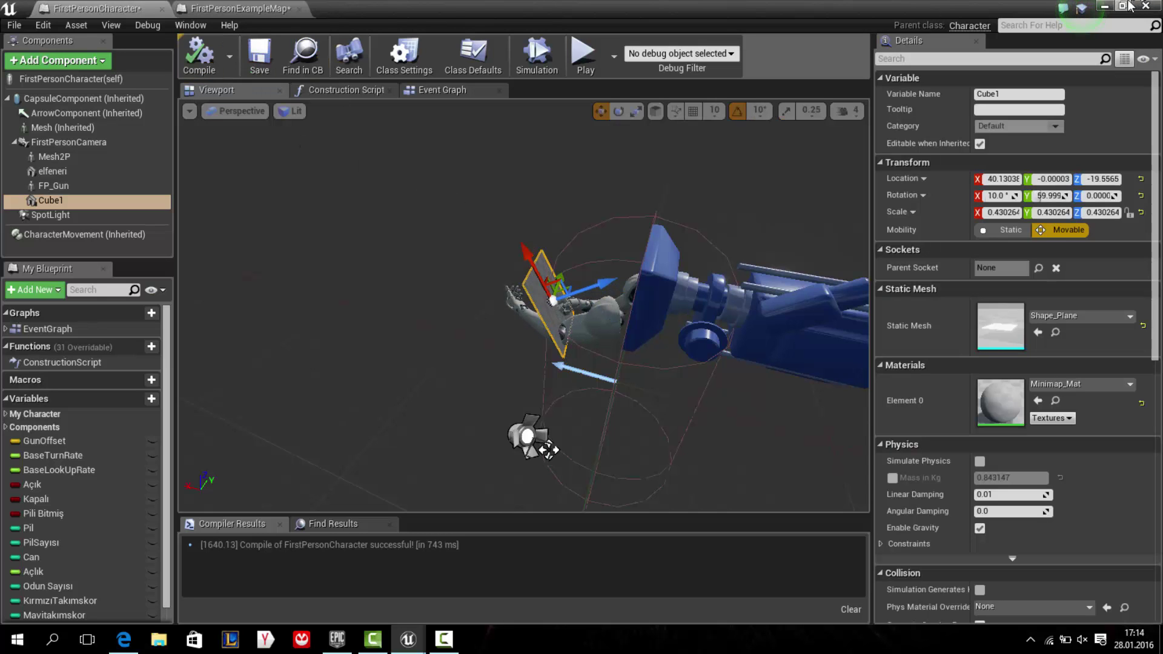
pyautogui.click(1106, 6)
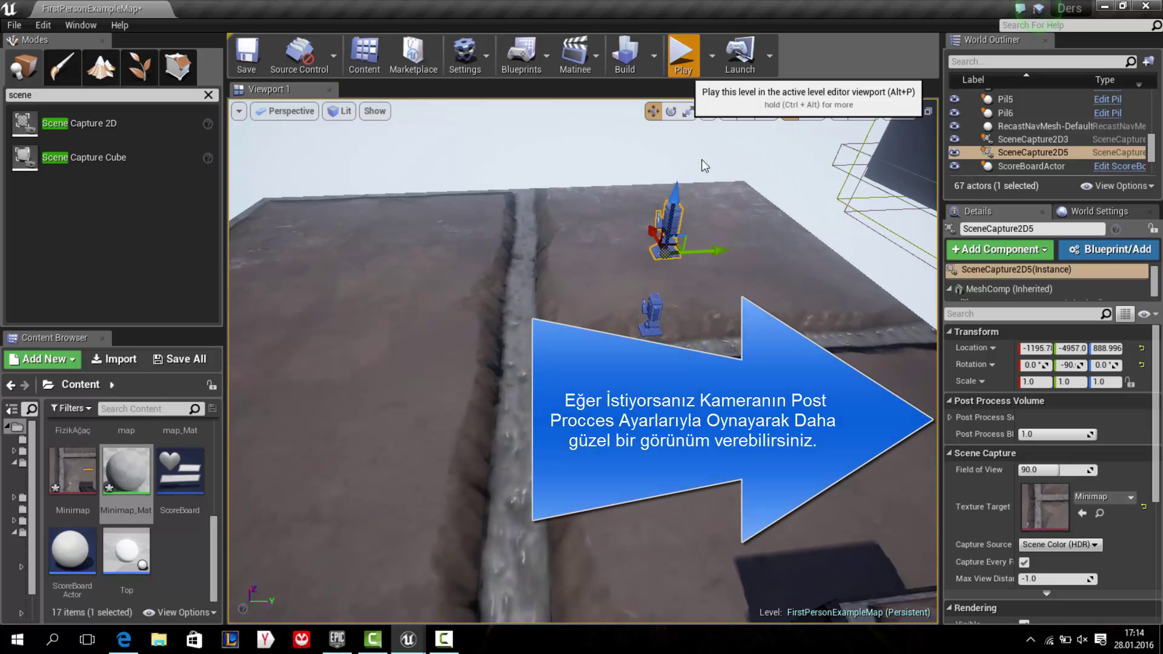
# - Play-test the level, stop, fly the viewport toward the bench, and play again
pyautogui.click(684, 50)
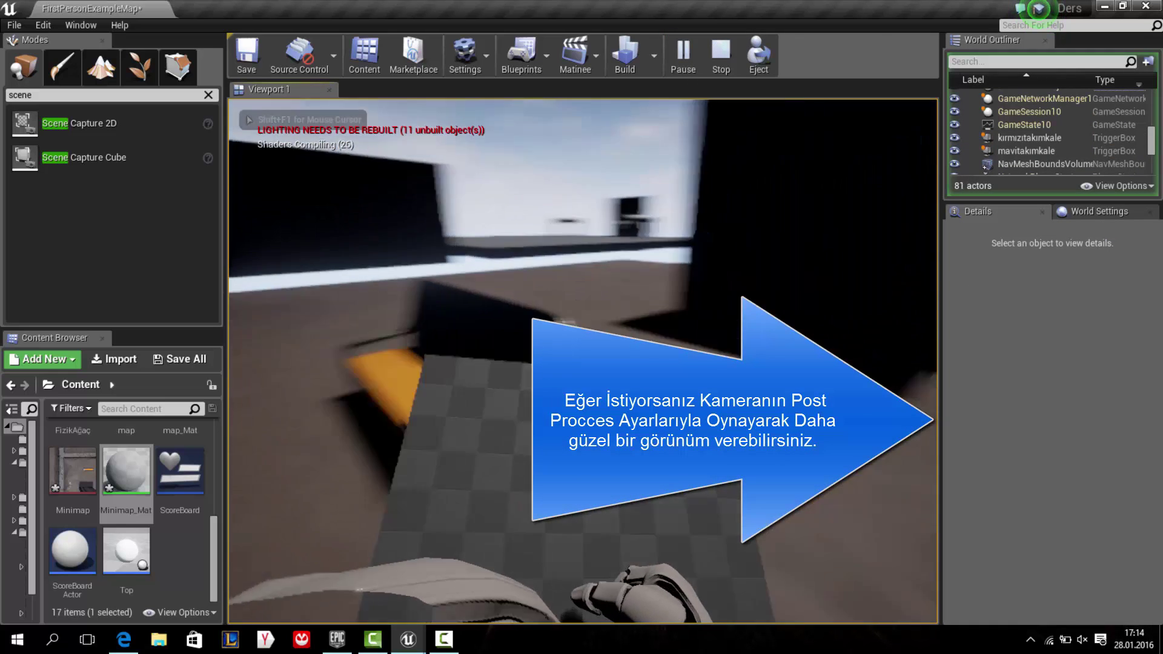
pyautogui.press('Escape')
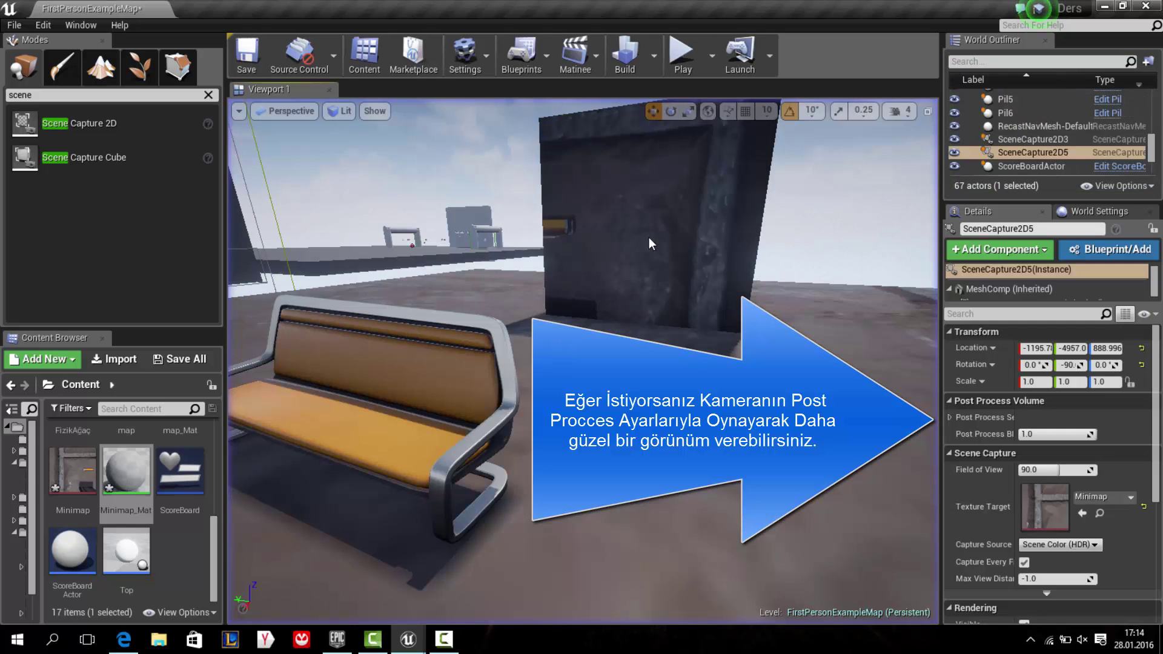
pyautogui.moveTo(626, 264); pyautogui.dragTo(360, 340)
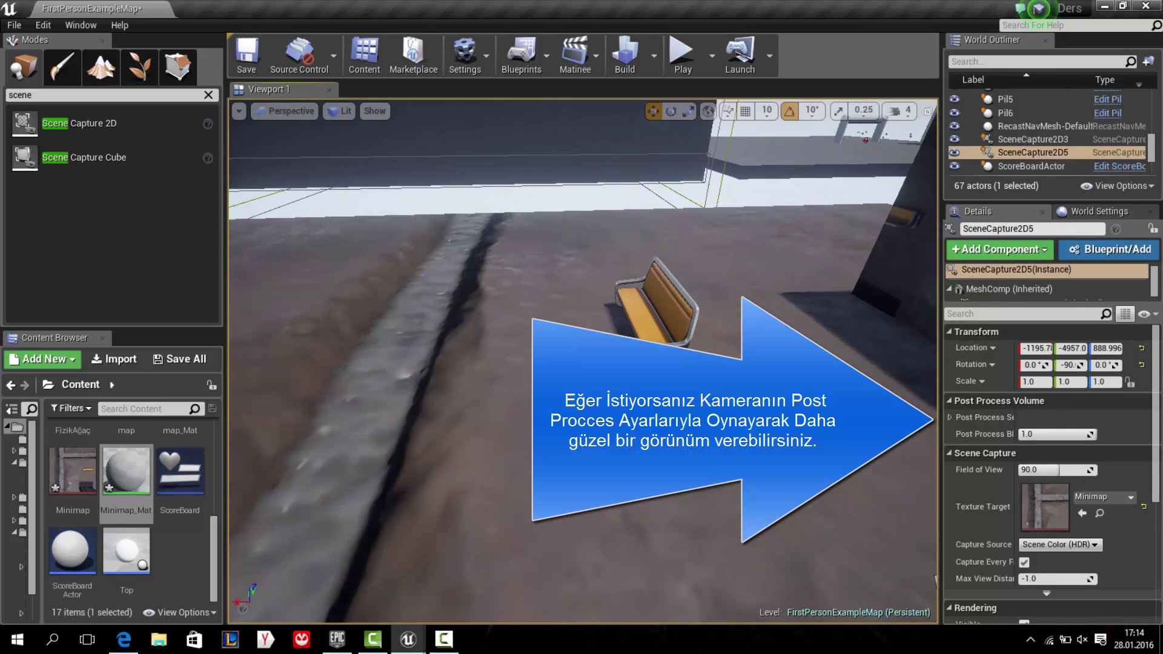
pyautogui.moveTo(241, 505); pyautogui.dragTo(242, 424)
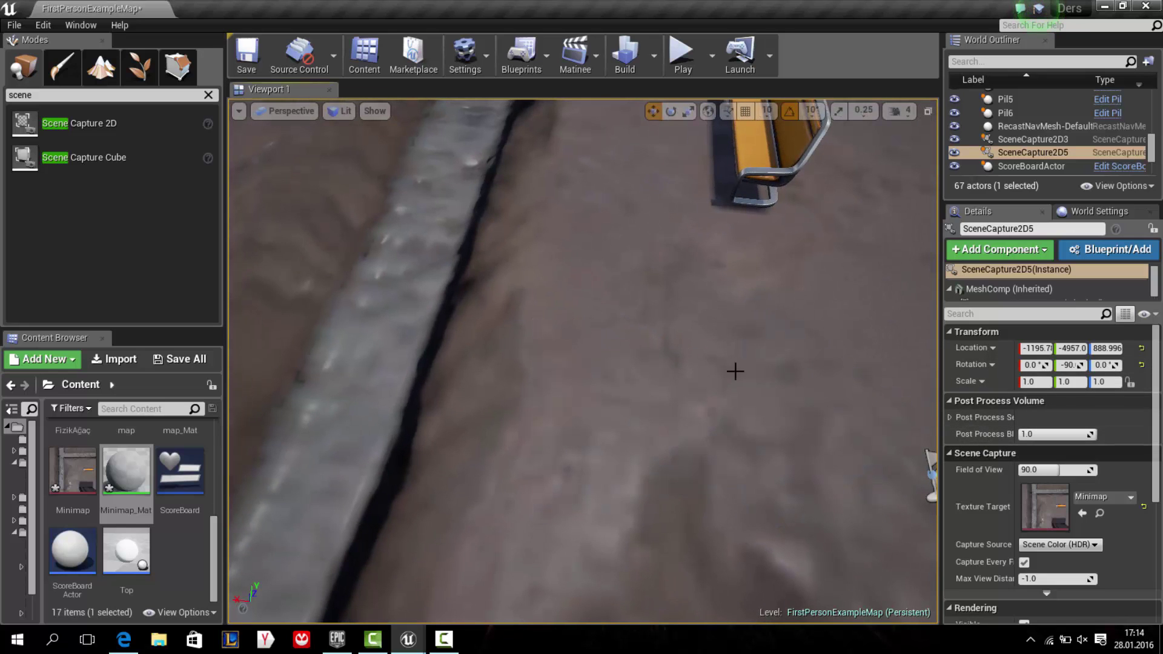
pyautogui.moveTo(634, 348)
pyautogui.mouseDown()
pyautogui.moveTo(634, 394)
pyautogui.moveTo(582, 363)
pyautogui.moveTo(606, 376)
pyautogui.moveTo(292, 373)
pyautogui.mouseUp()
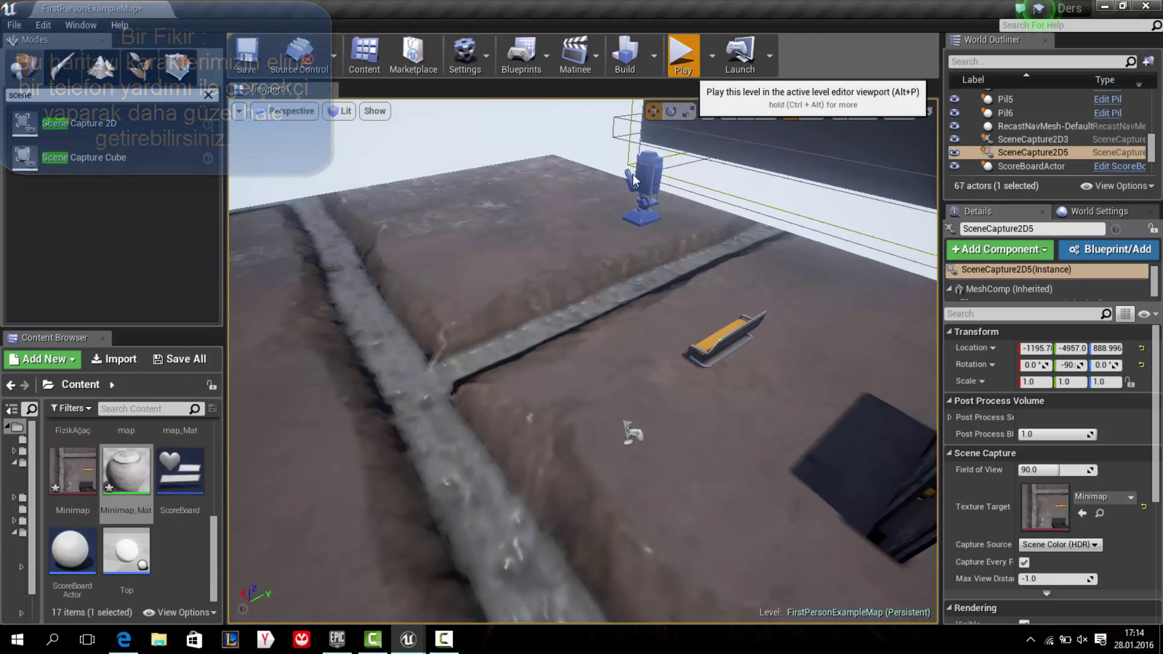
pyautogui.click(683, 58)
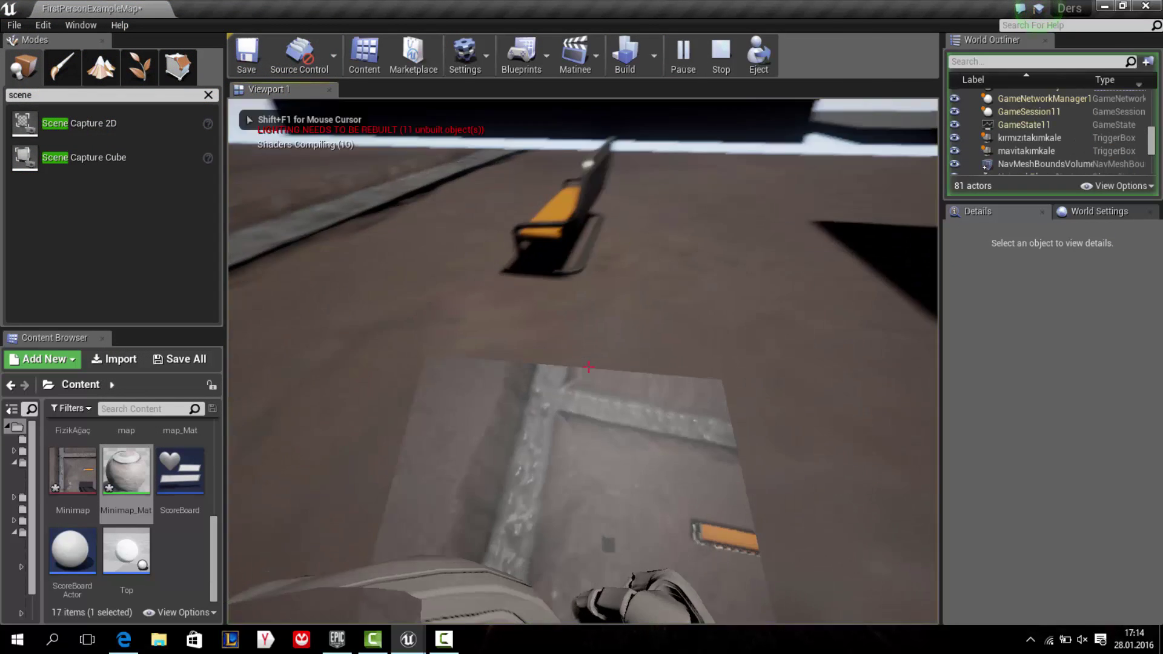